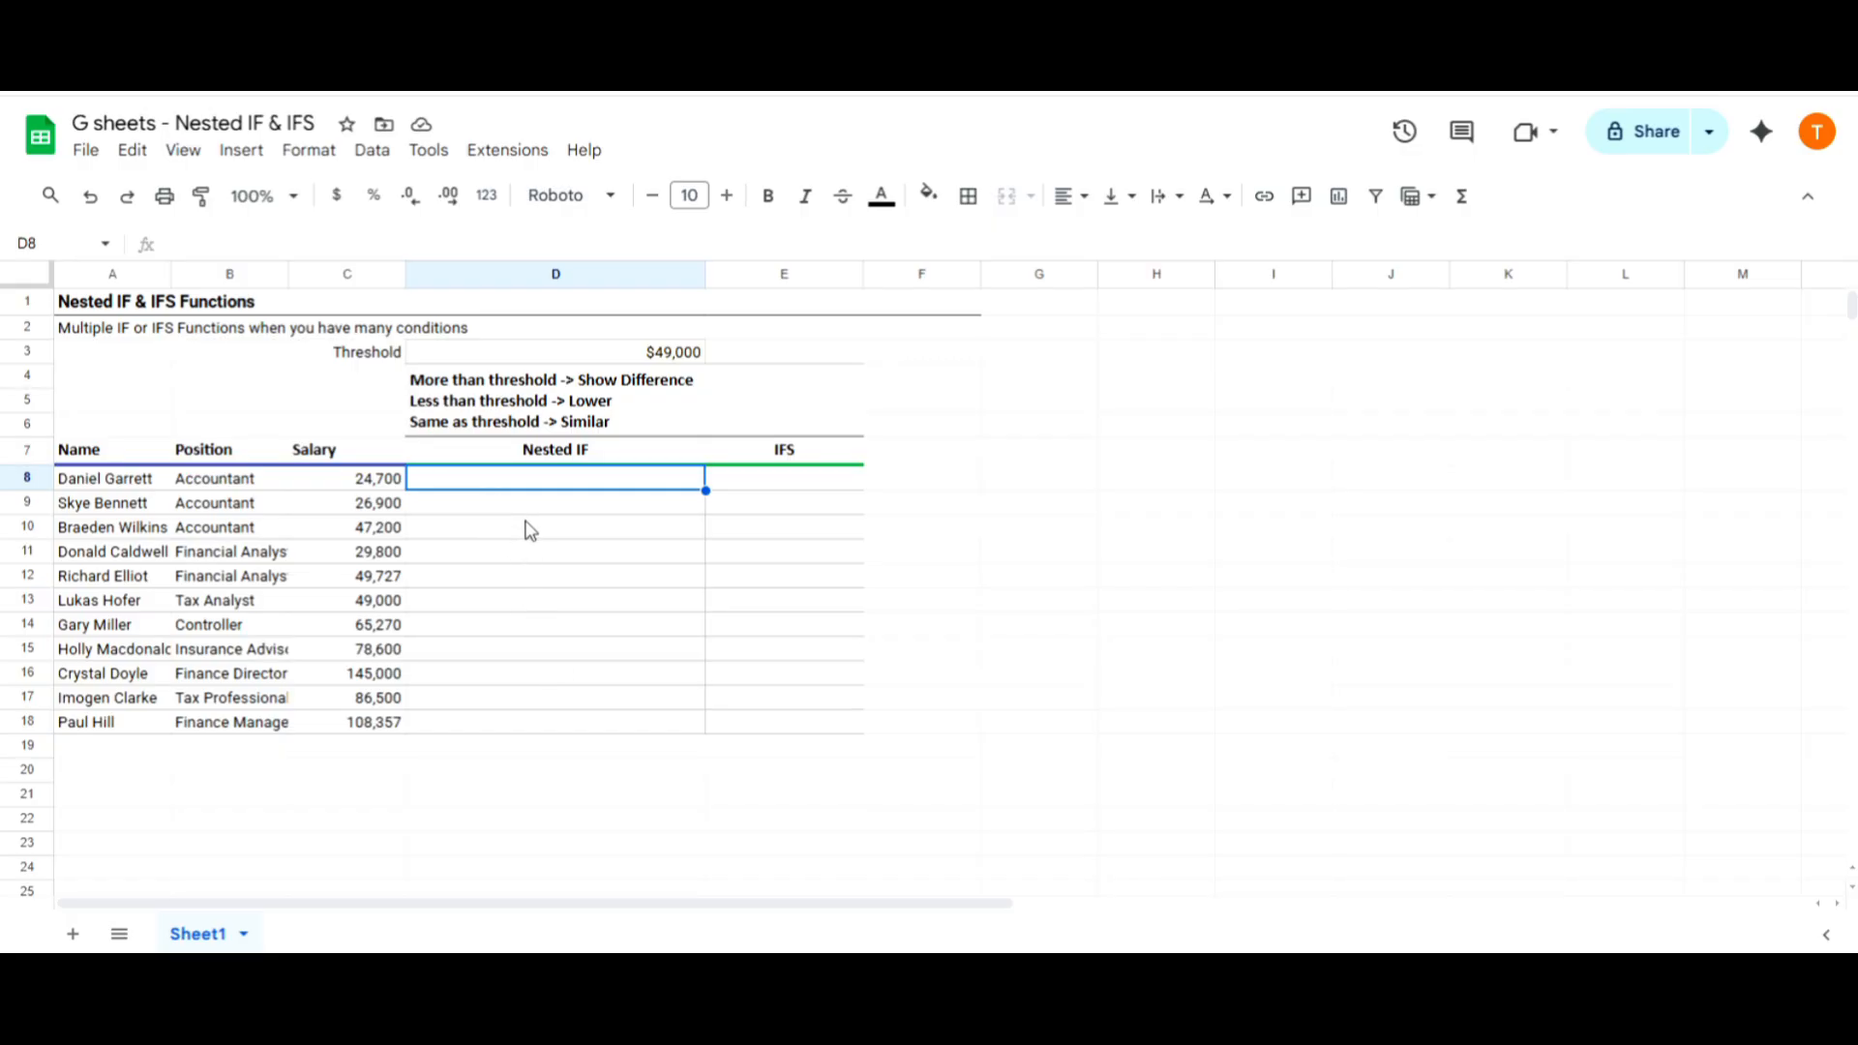
Step: Start an IF formula in D8 that returns C8-$D$3 when C8>$D$3, with the threshold reference absolute
type("=IF(")
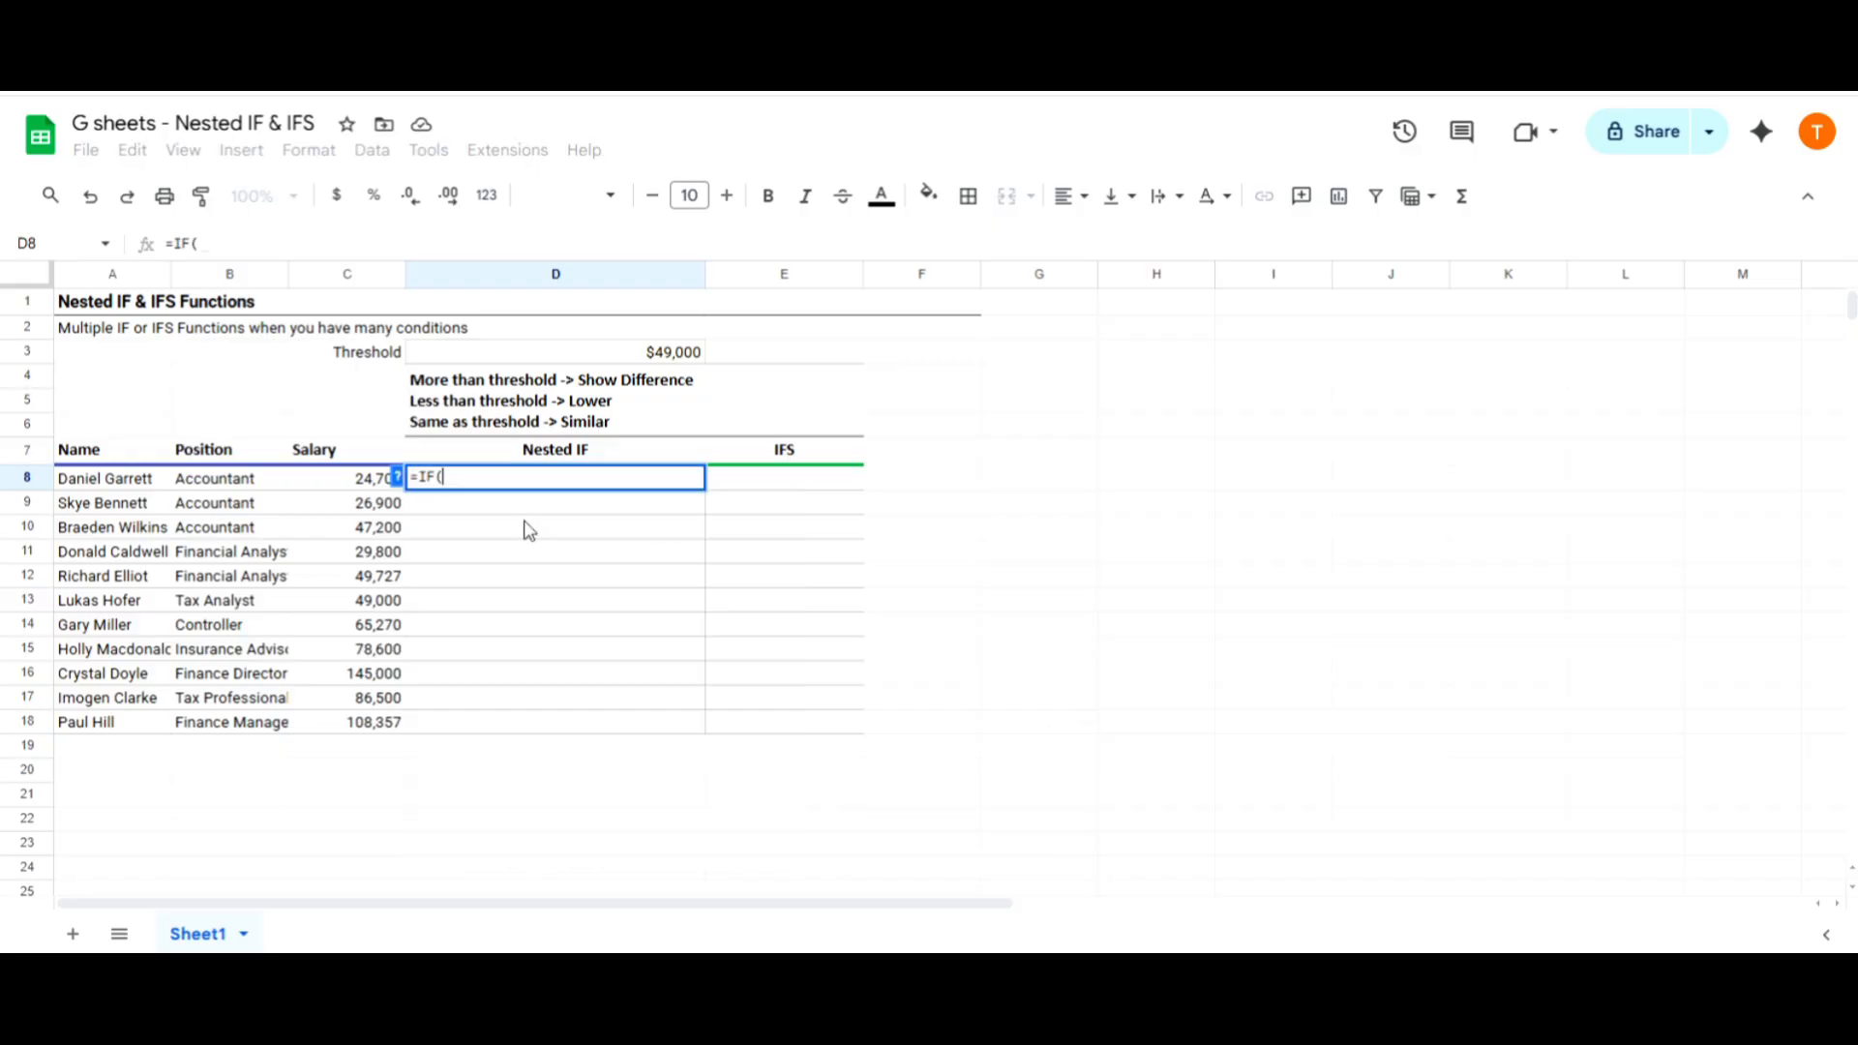
left_click(372, 484)
type(">")
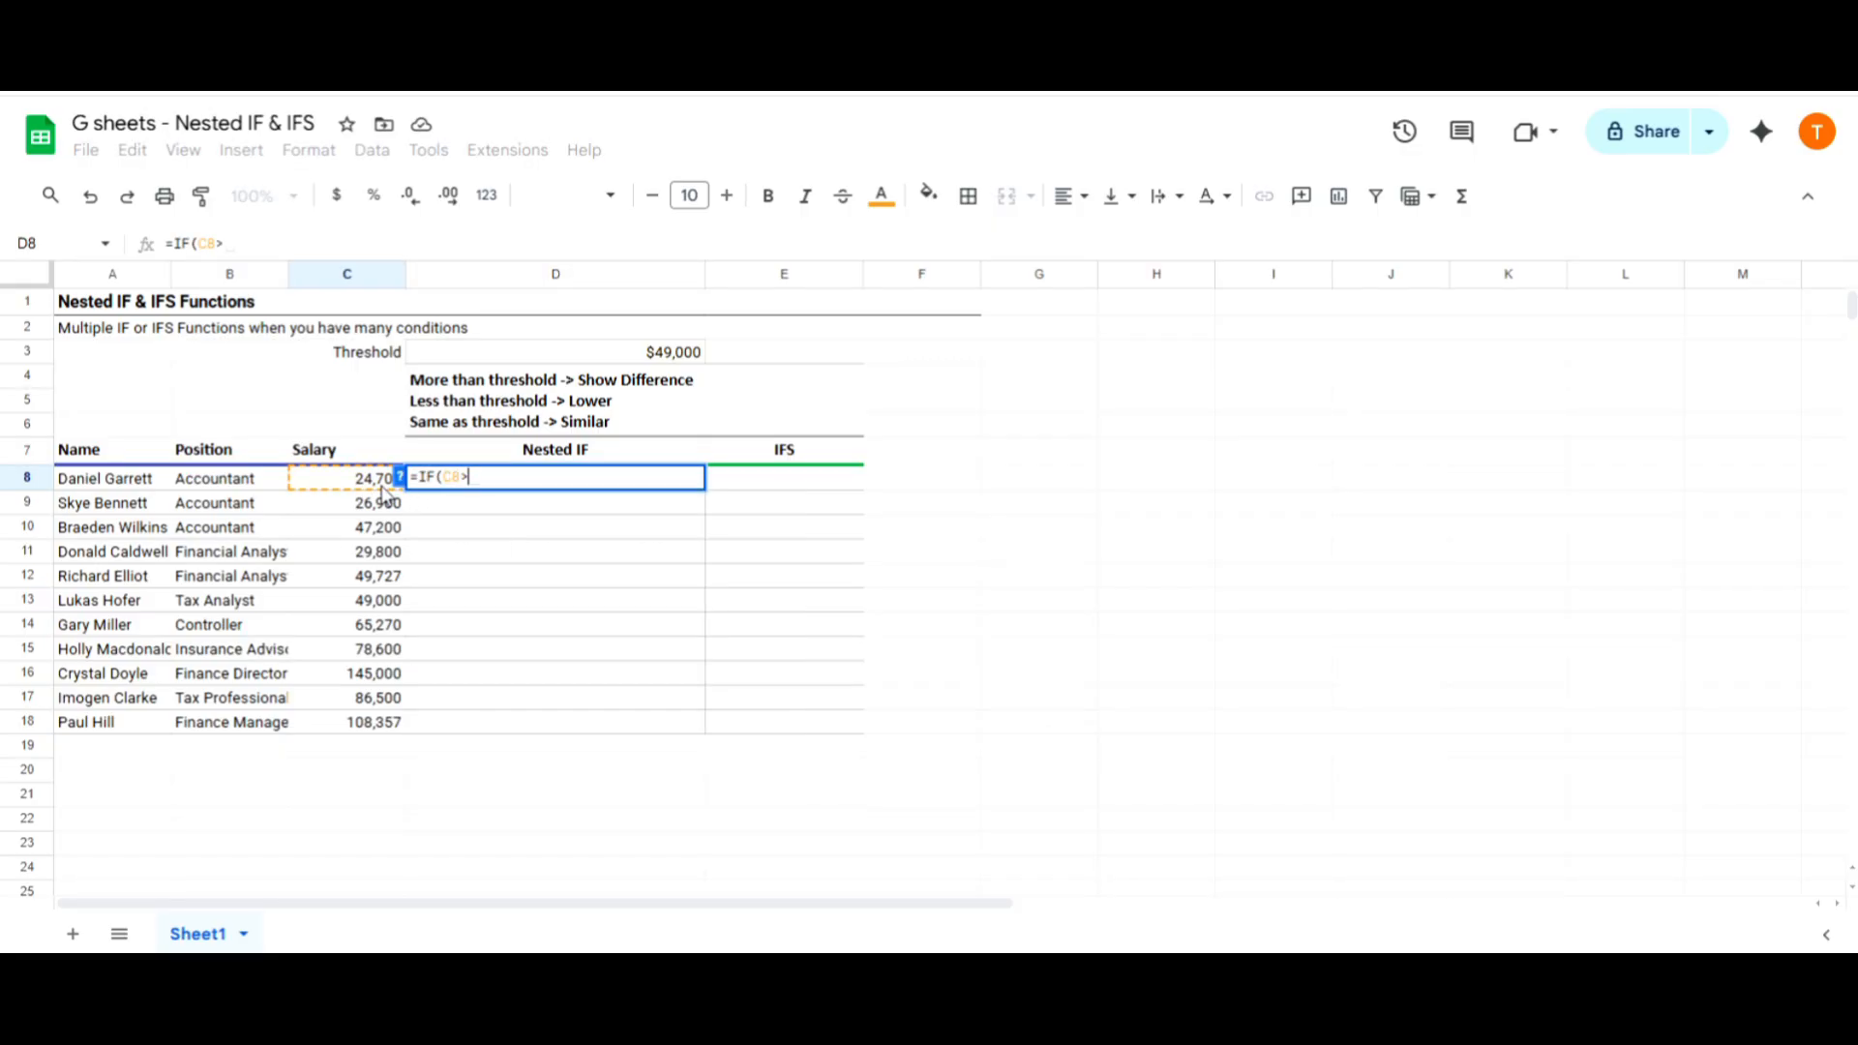
left_click(619, 354)
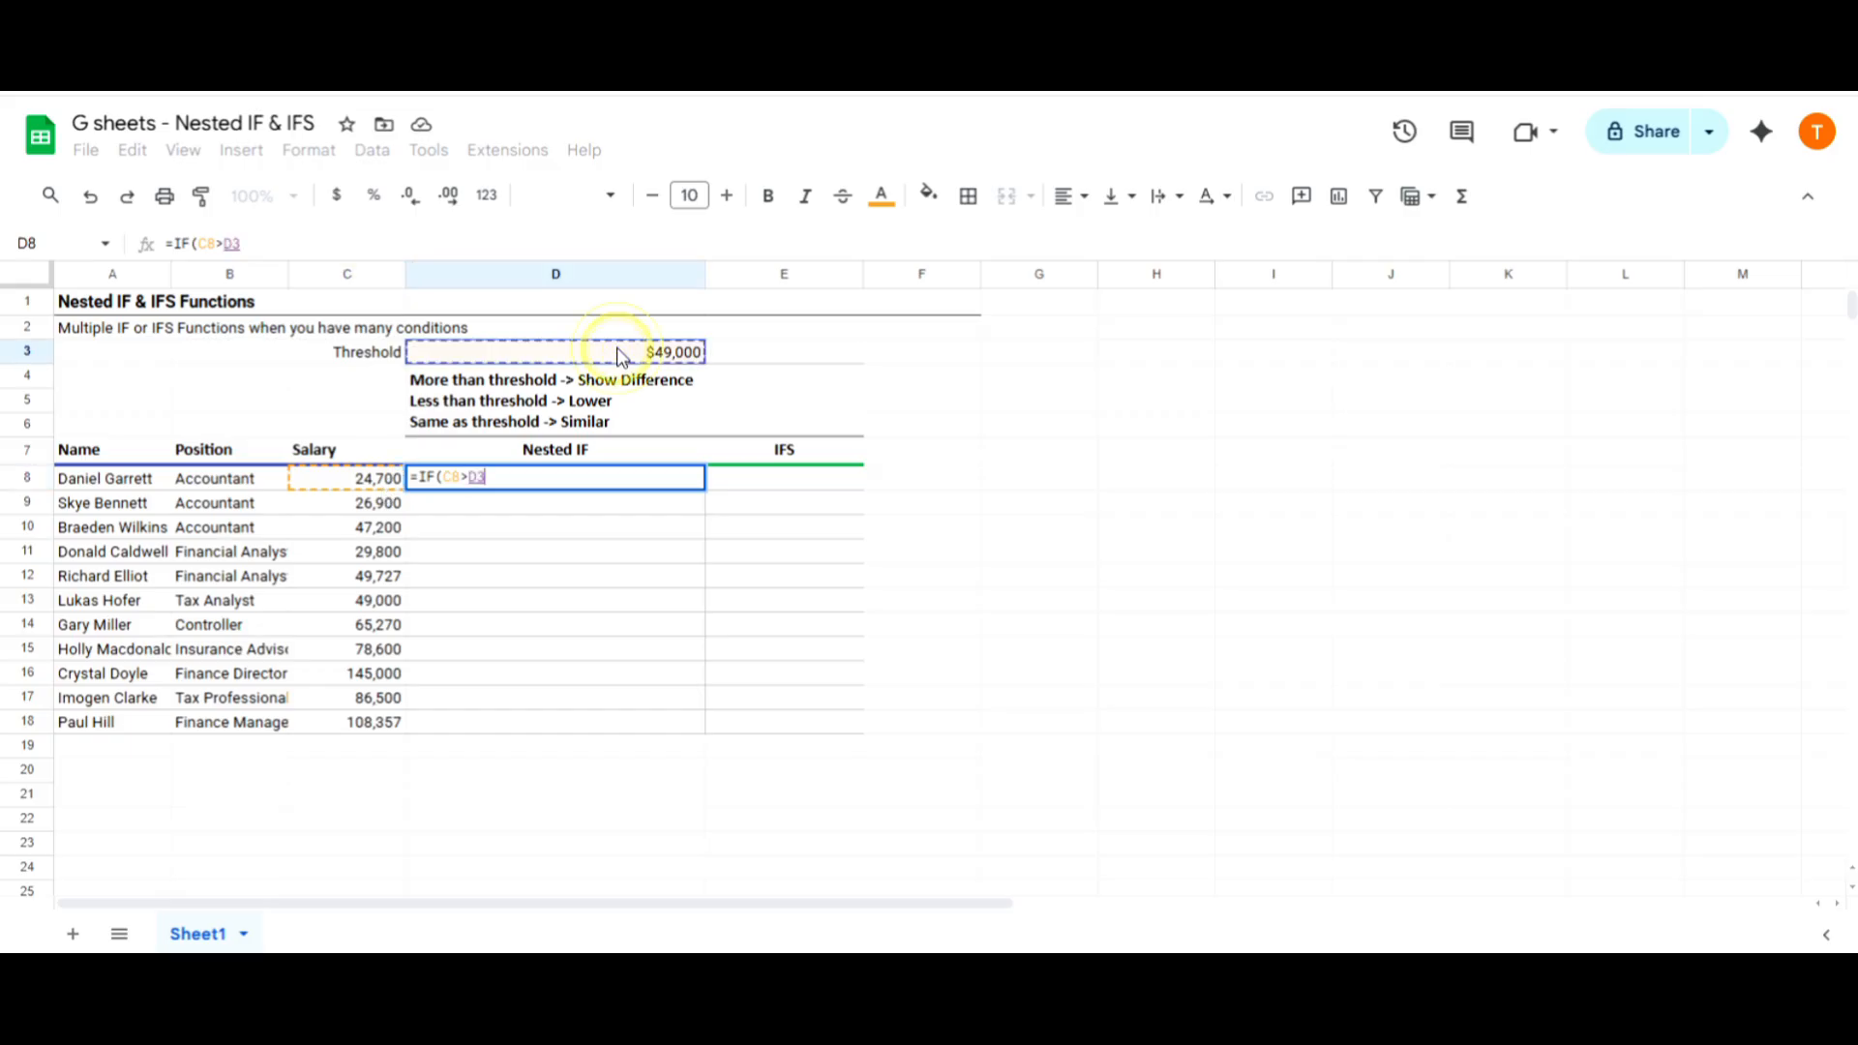
key("F4")
type(",")
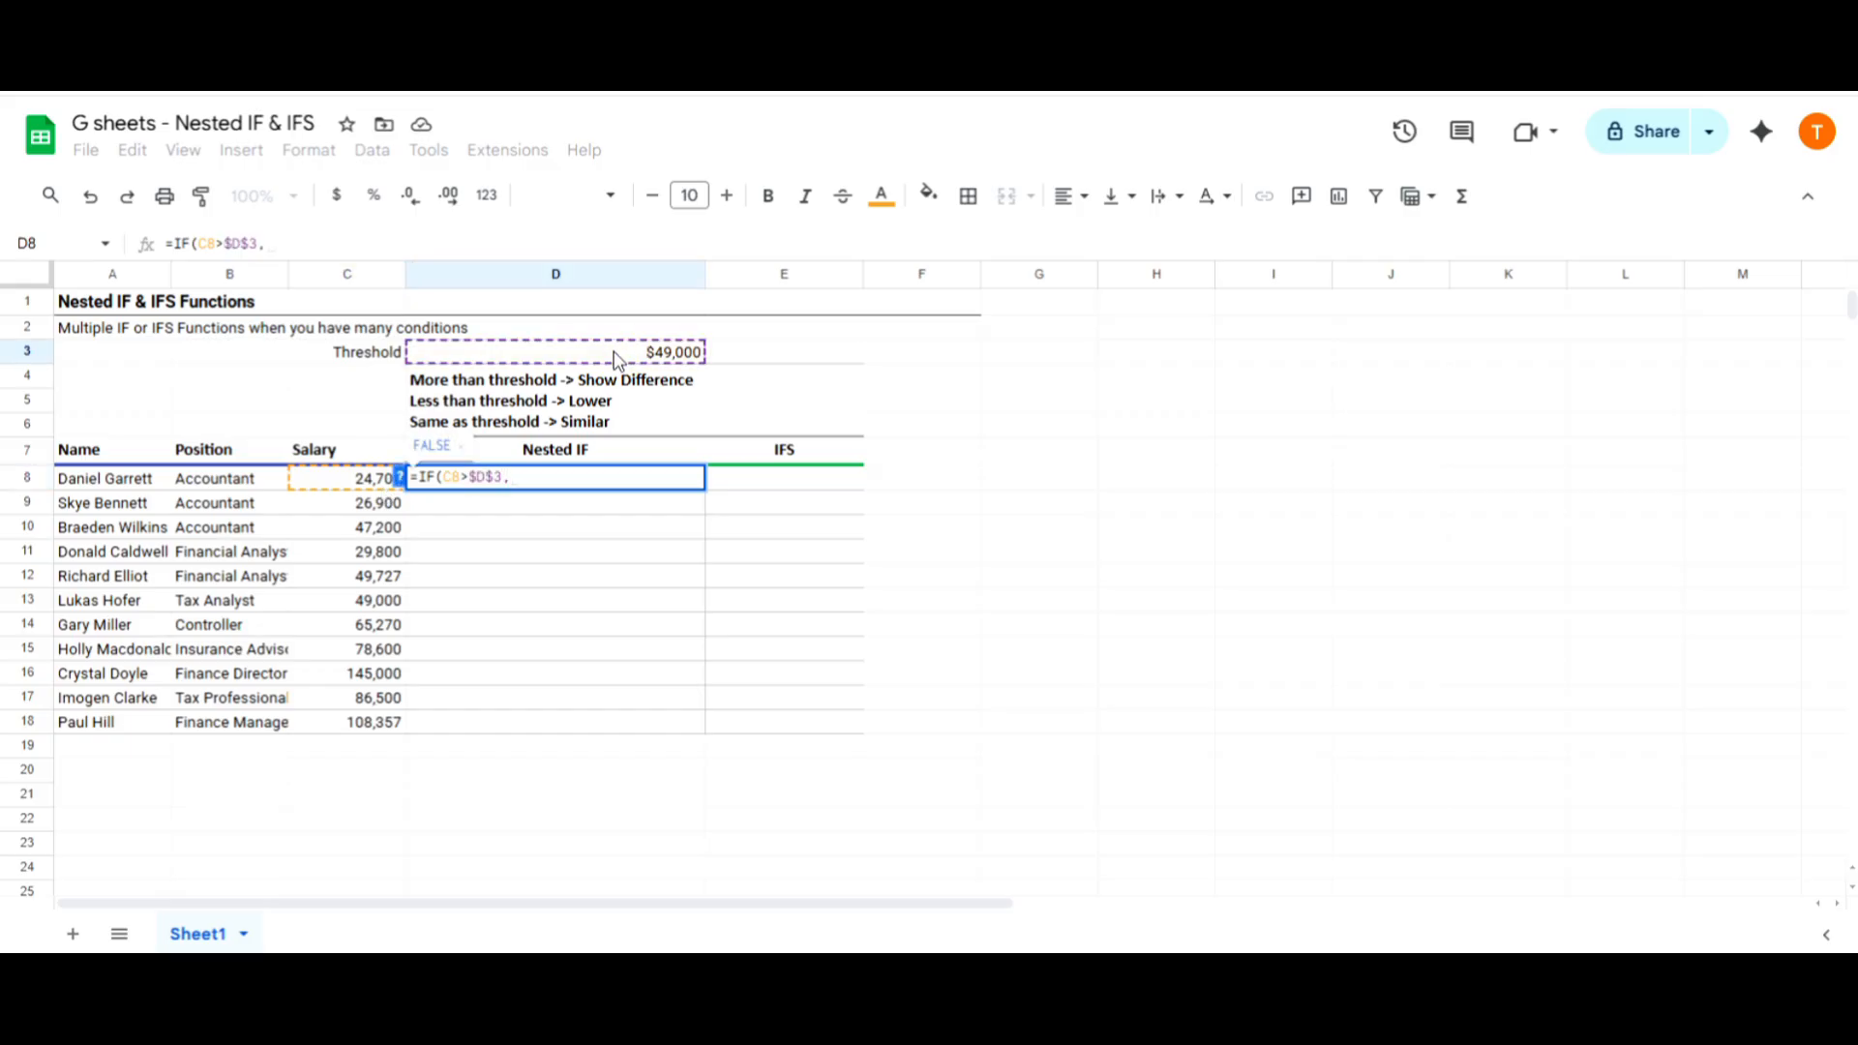
left_click(358, 484)
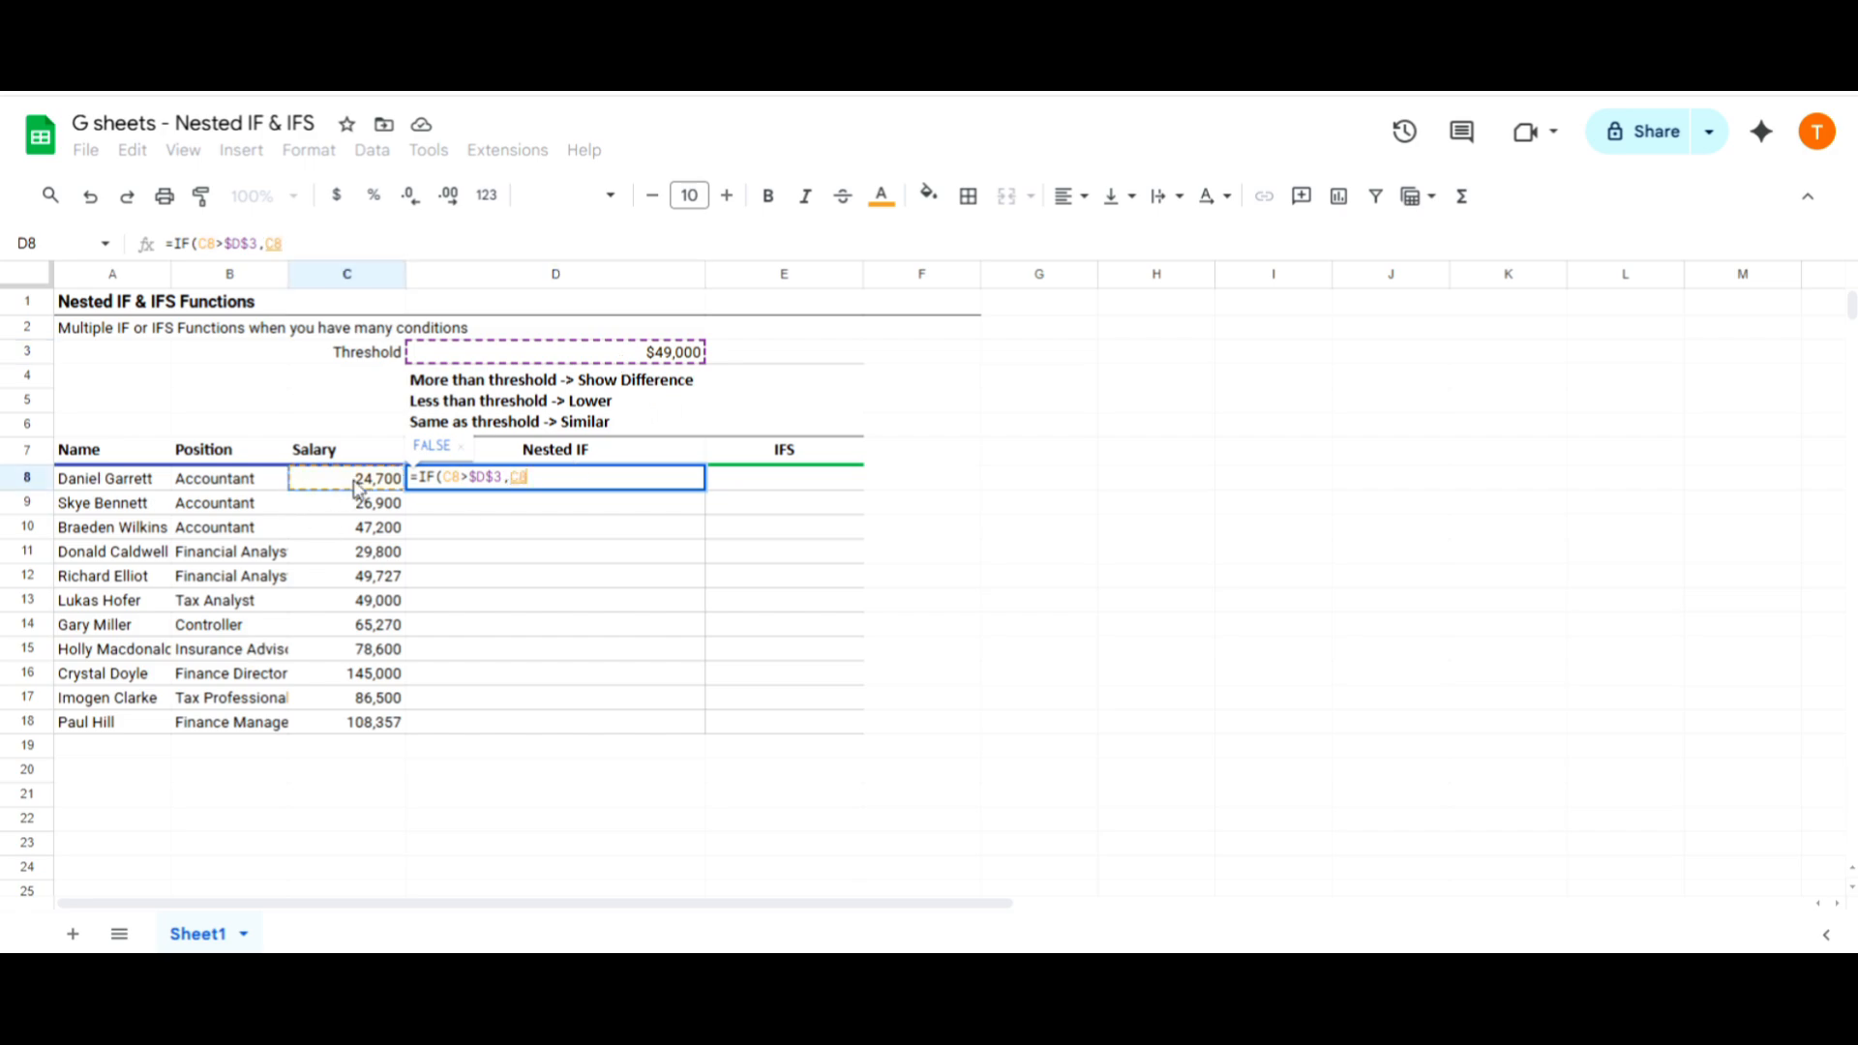
type("-")
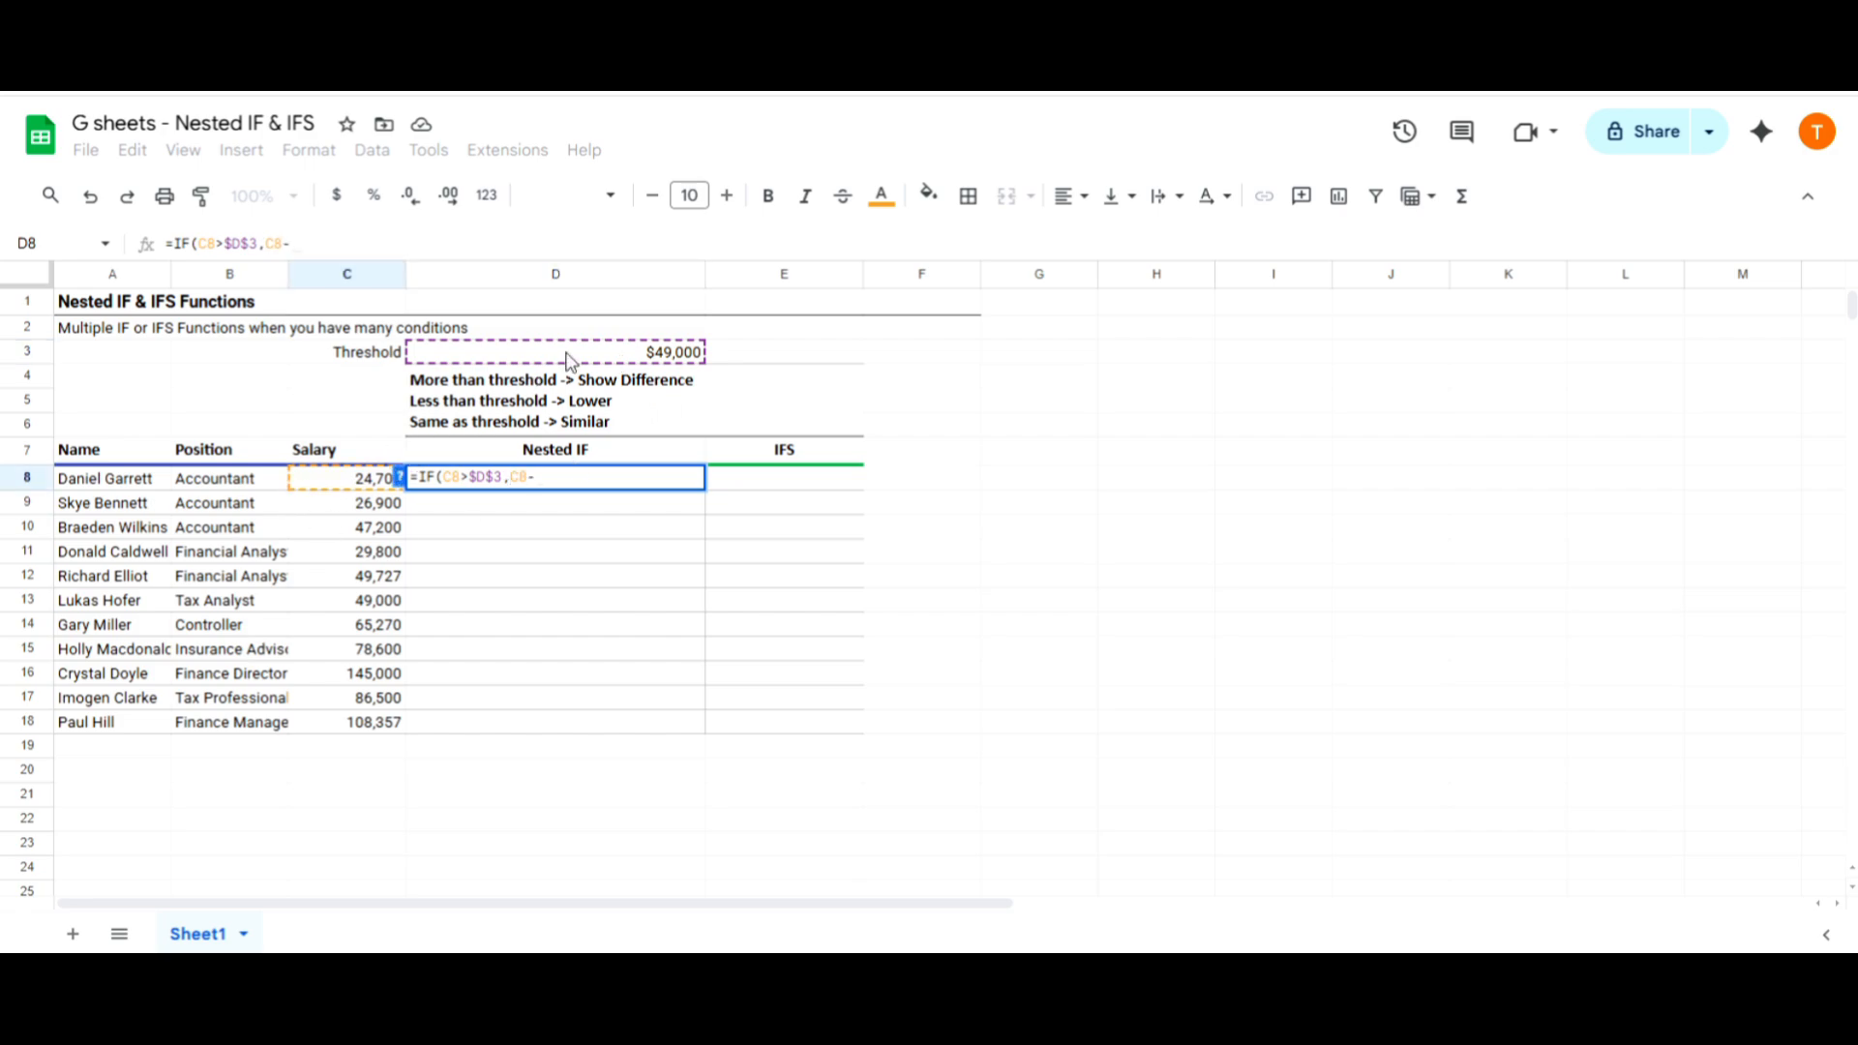
left_click(567, 358)
key("F4")
type(",")
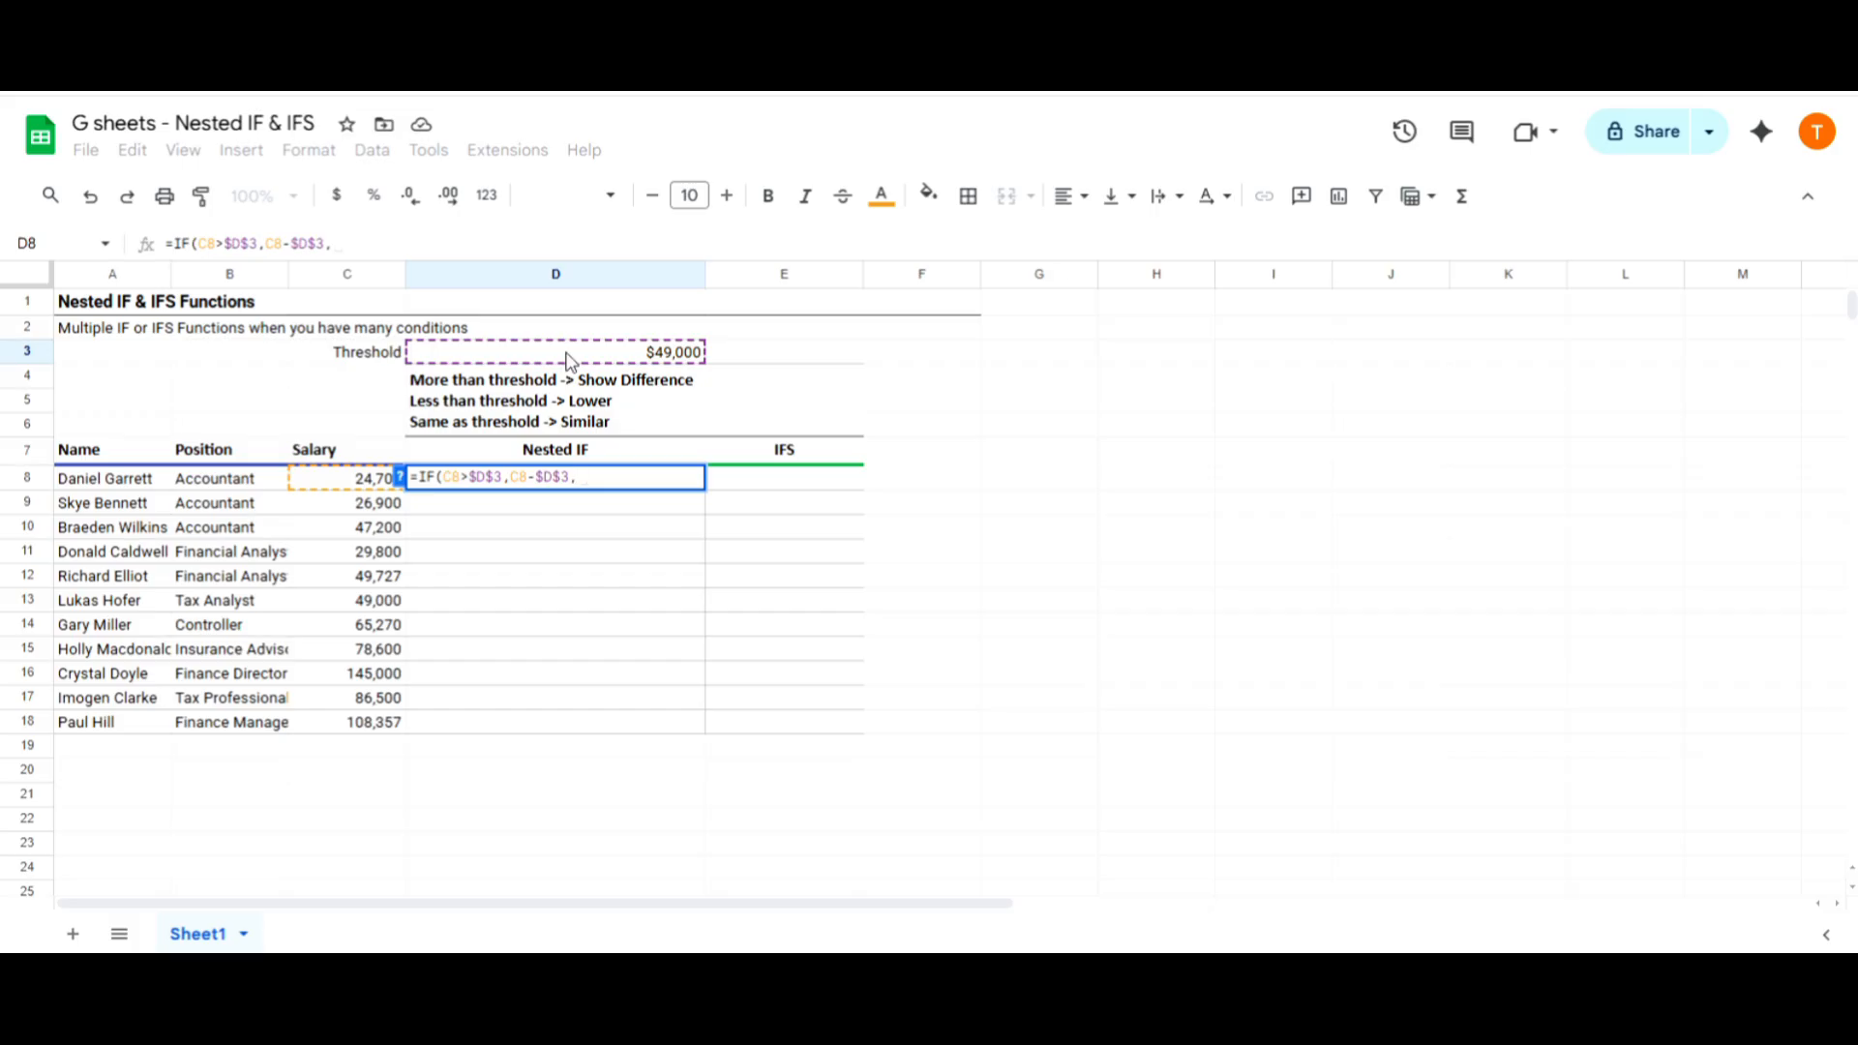
Step: Nest a second IF in the D8 formula that returns "Lower" when C8<$D$3
type("IF(")
left_click(369, 484)
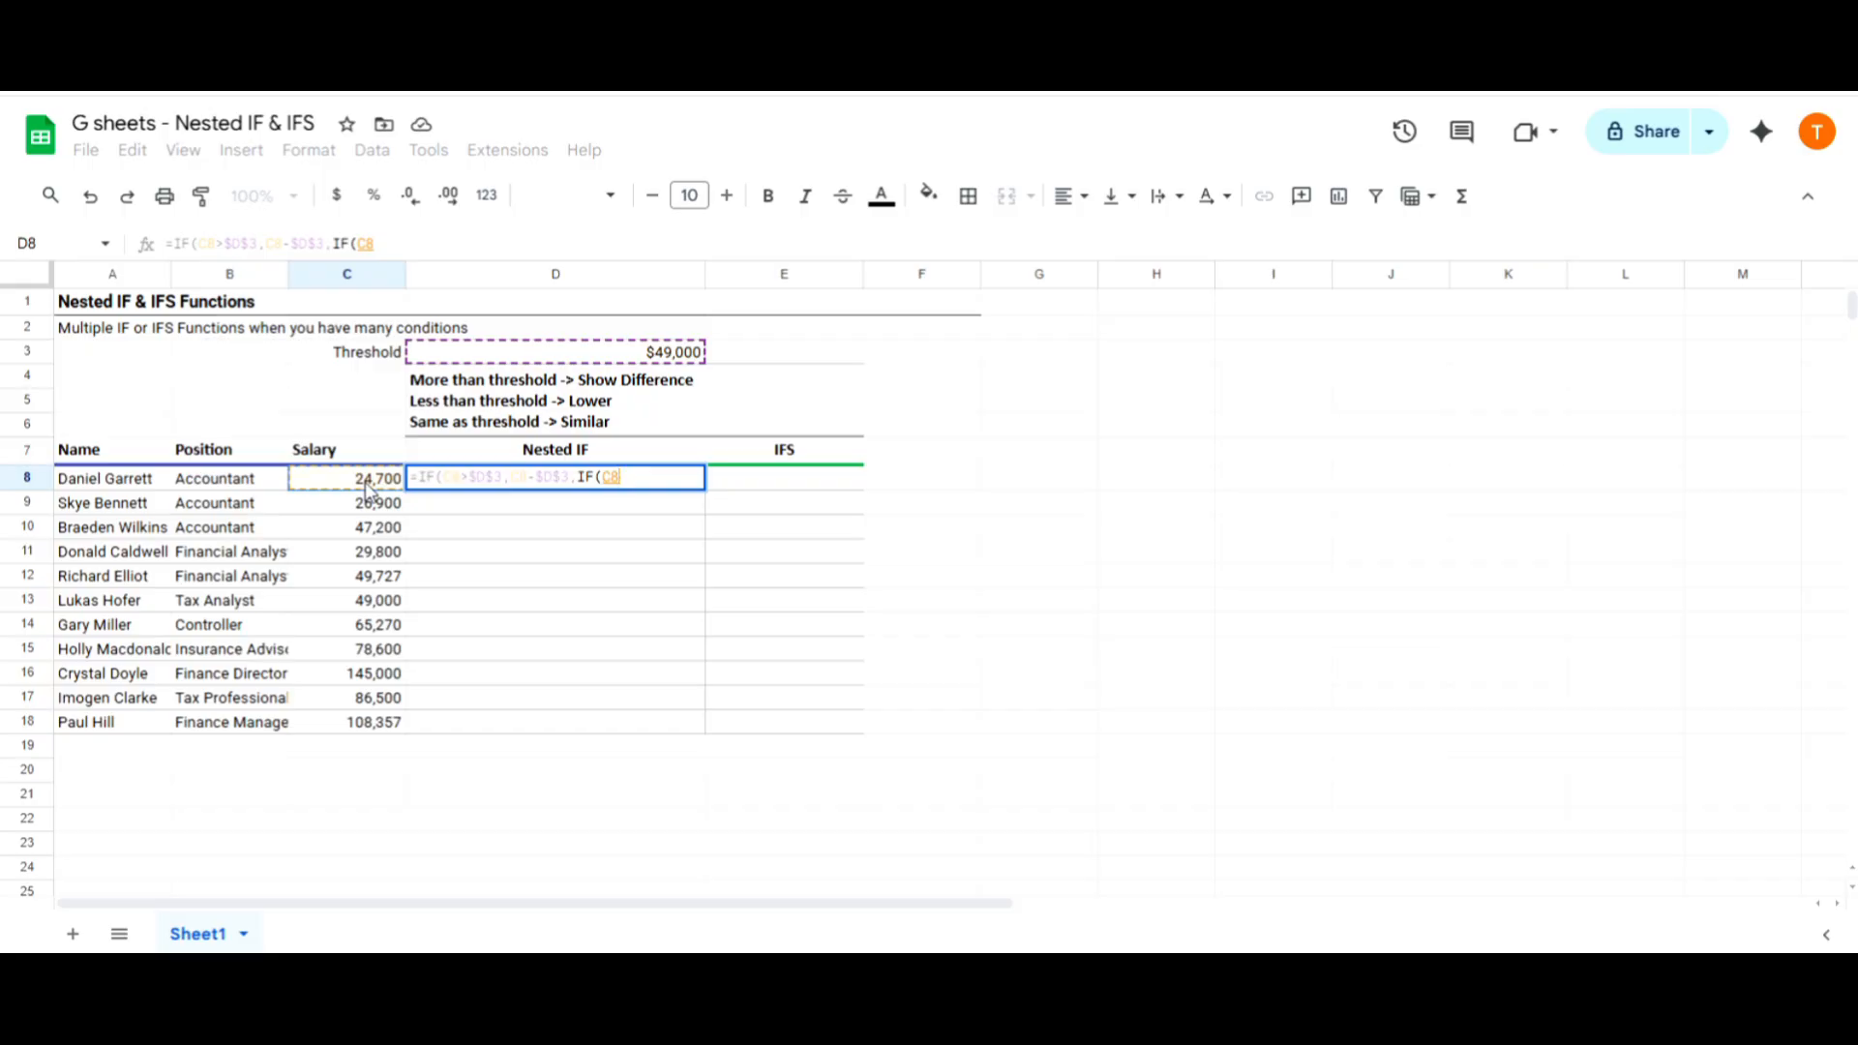
type("<")
left_click(575, 357)
key("F4")
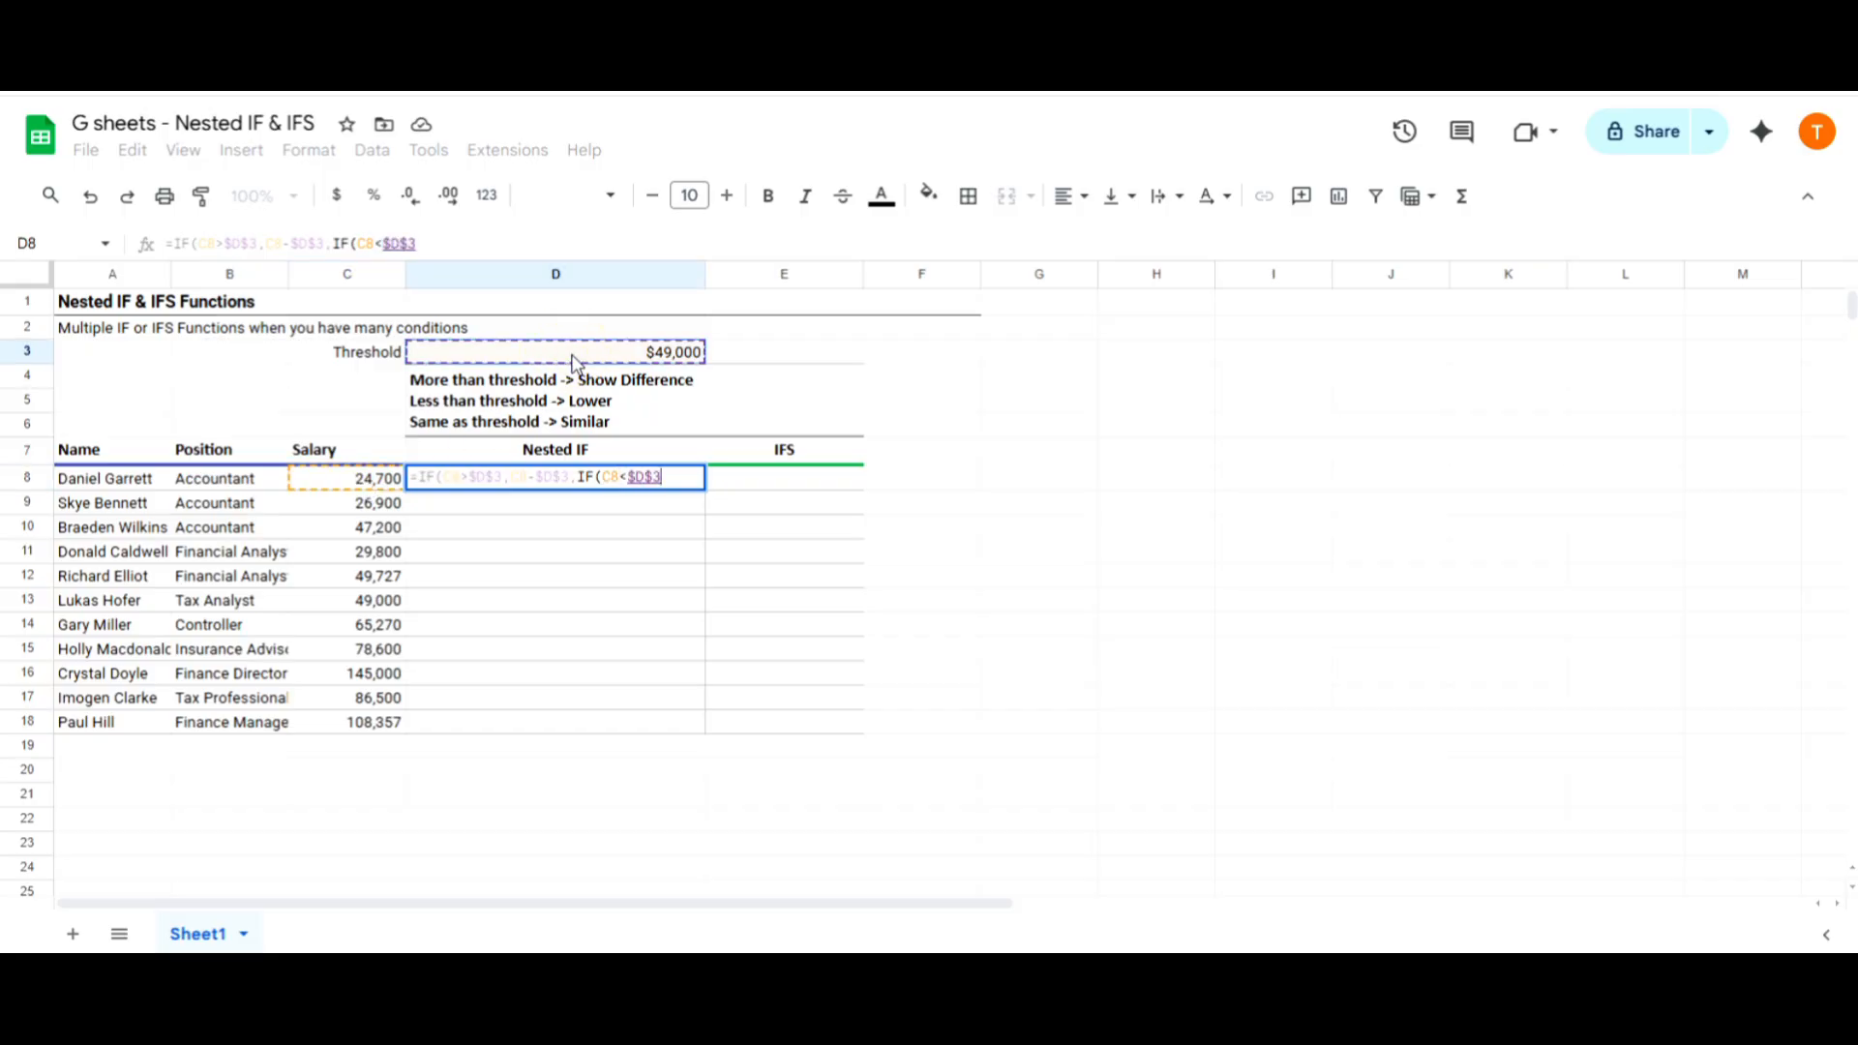
type(",\"Lower\",")
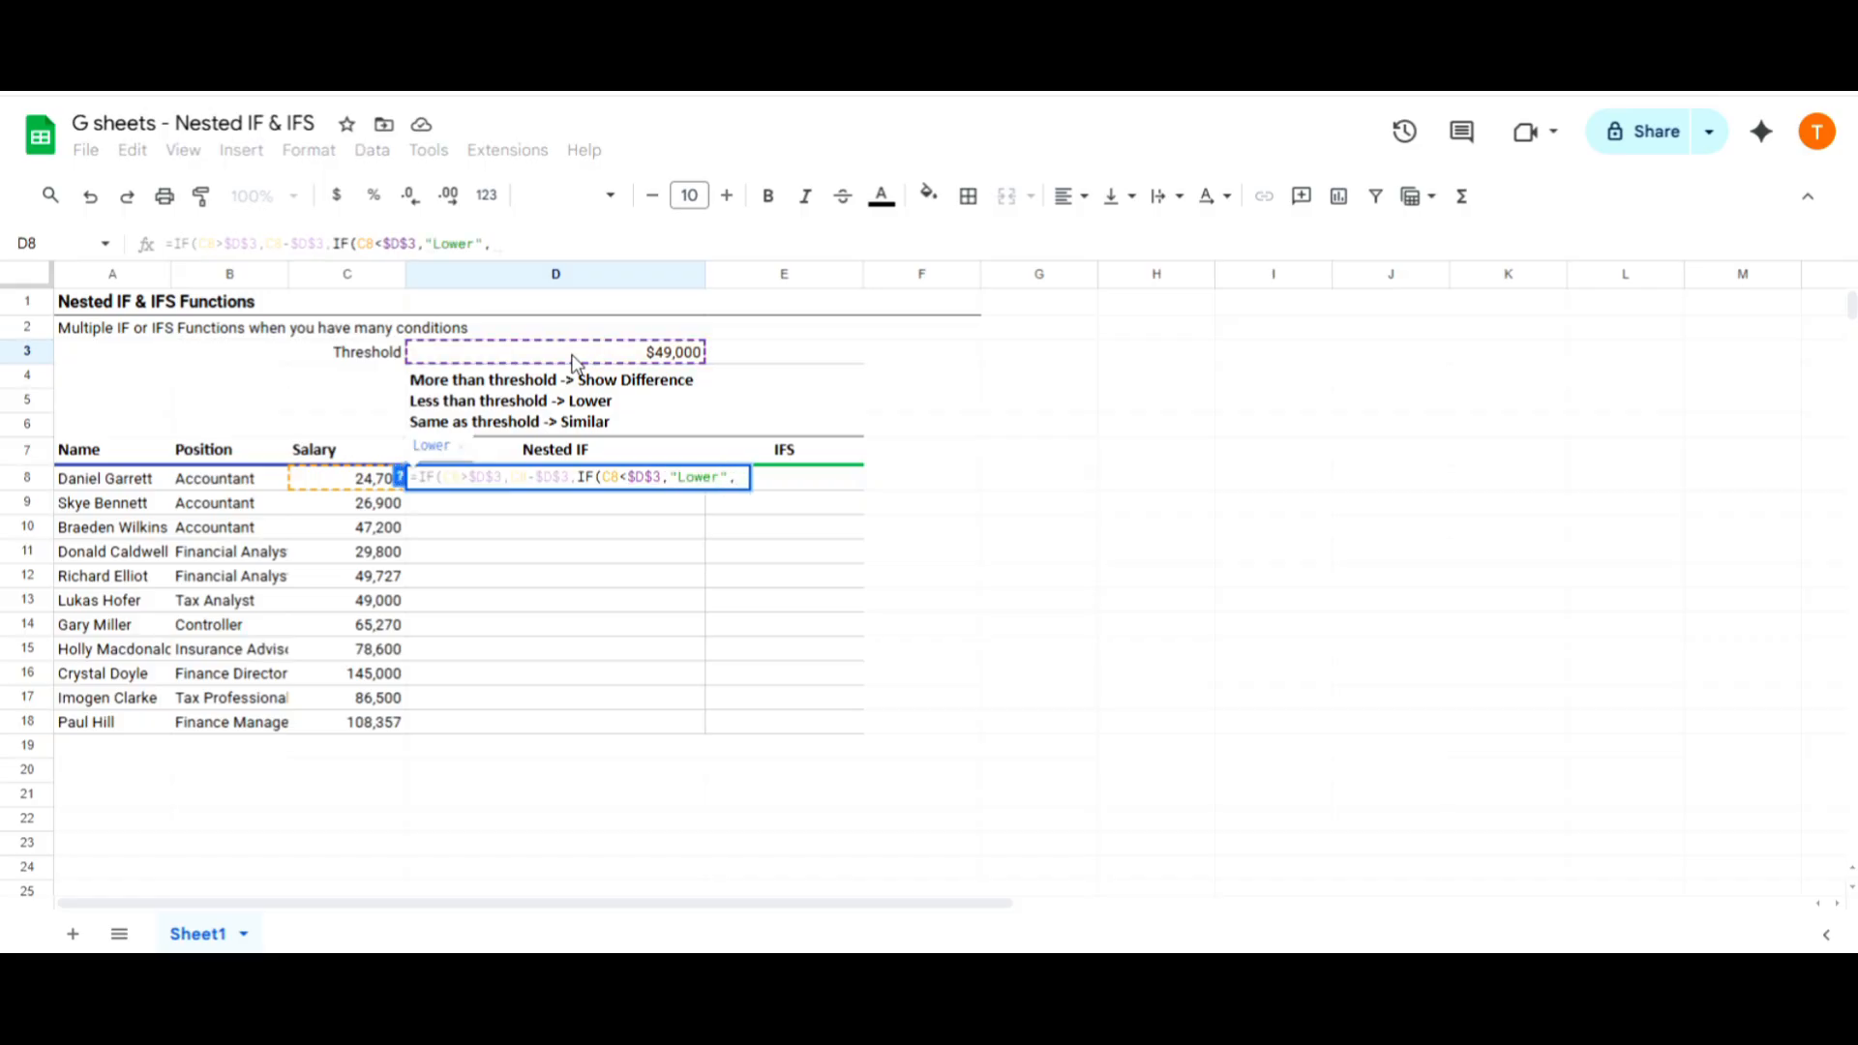
Step: Nest a third IF returning "Similar" when C8=$D$3, and fill the completed formula down the Nested IF column to D18
type("IF(")
left_click(375, 484)
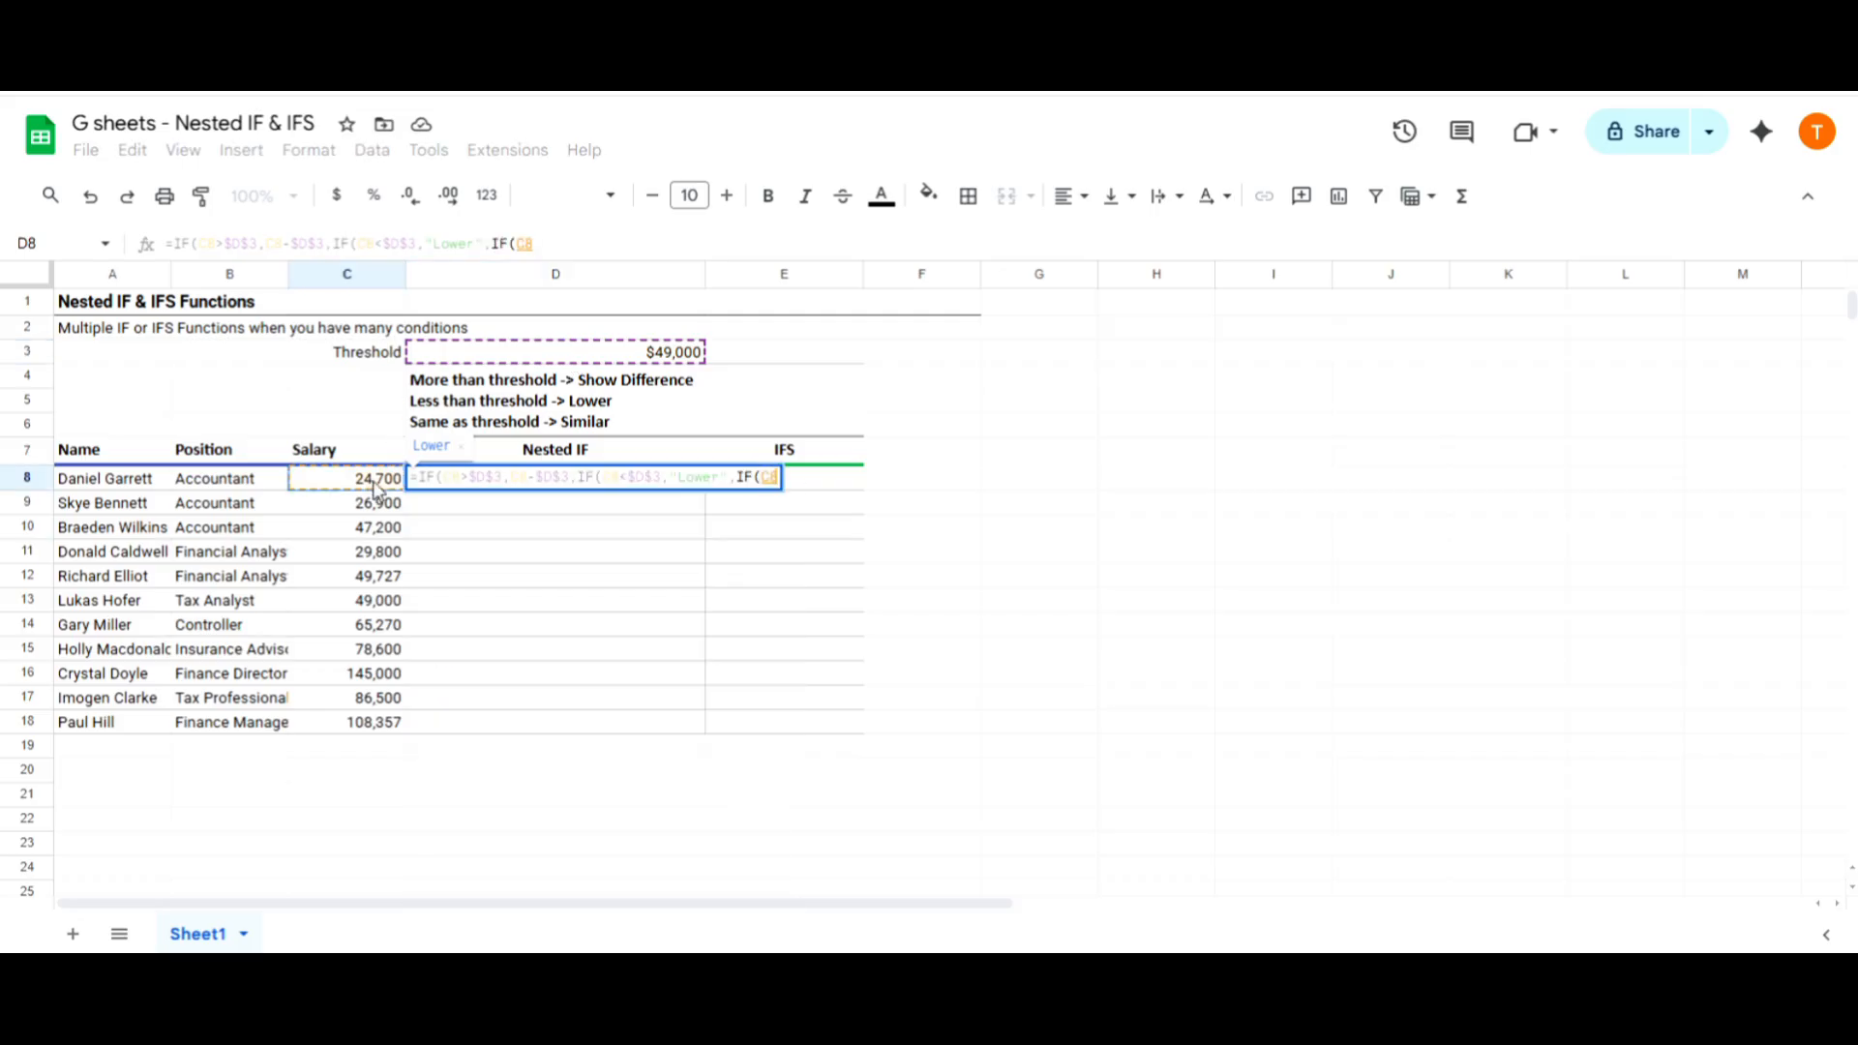
type("=")
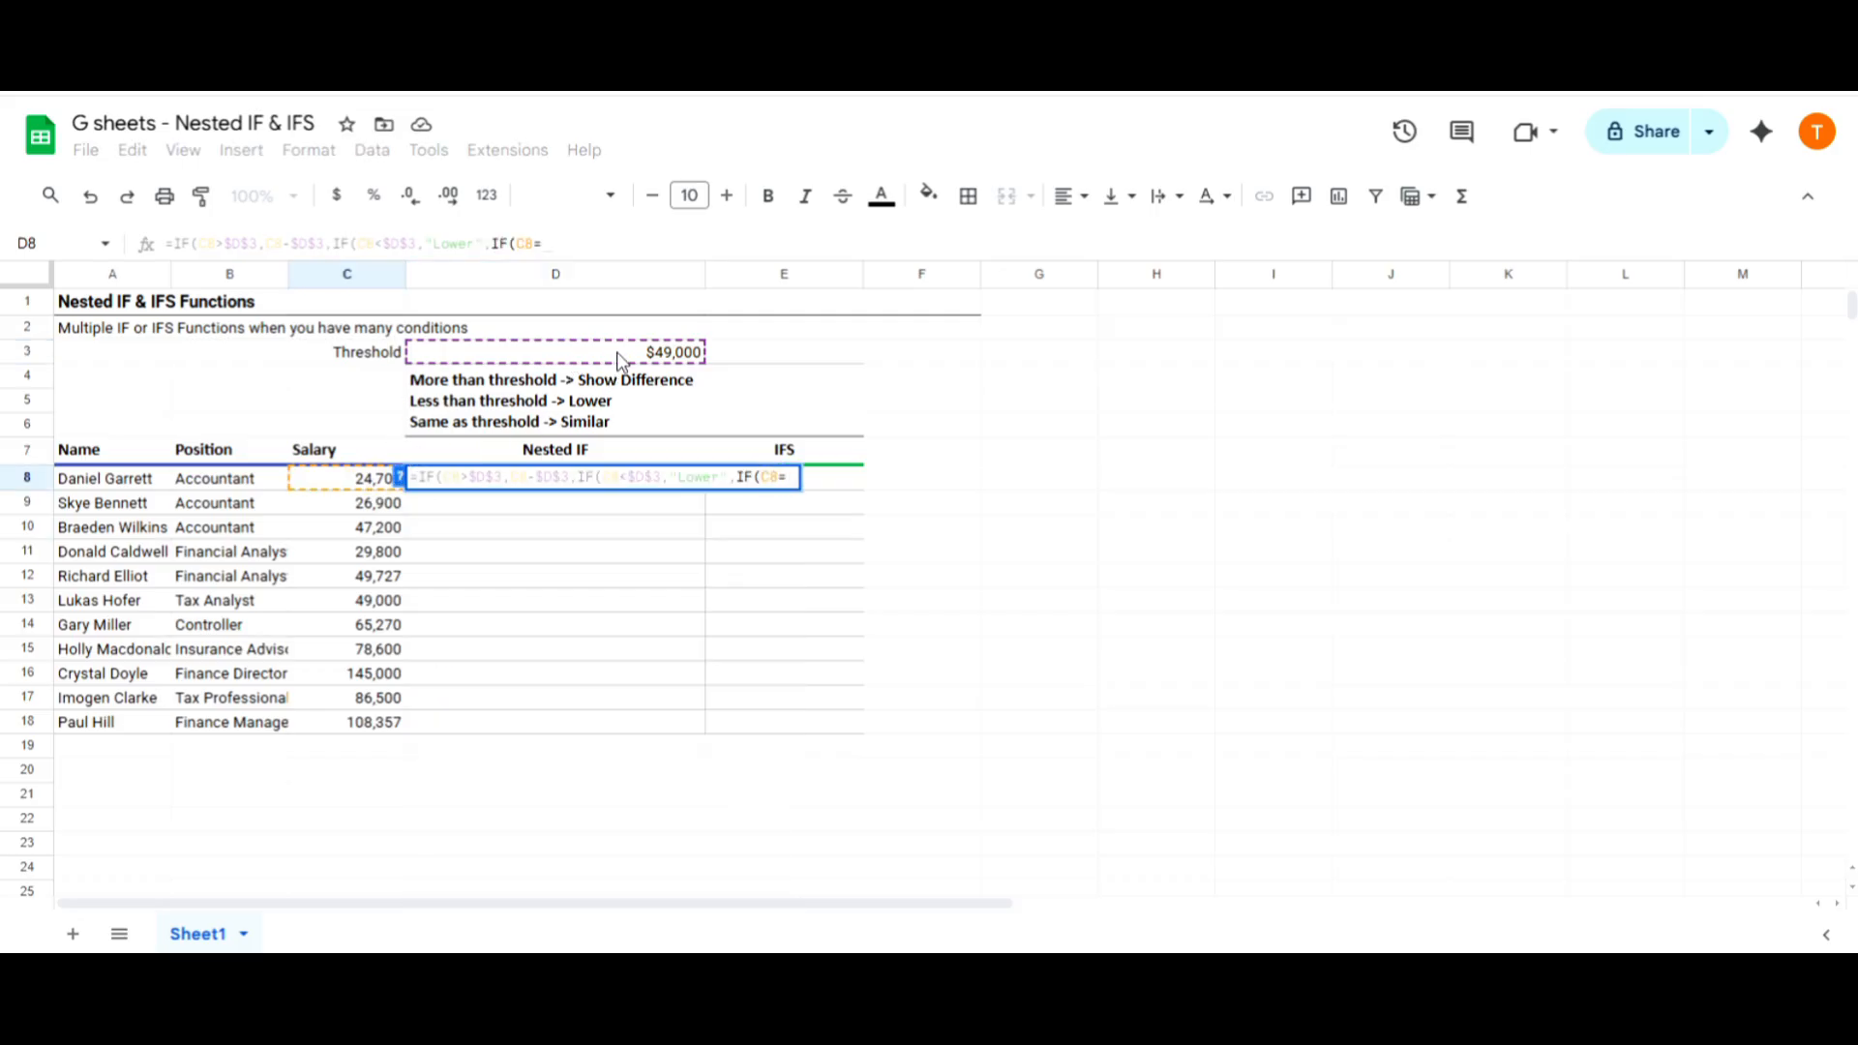
left_click(617, 358)
key("F4")
type(",\"Similar\"")
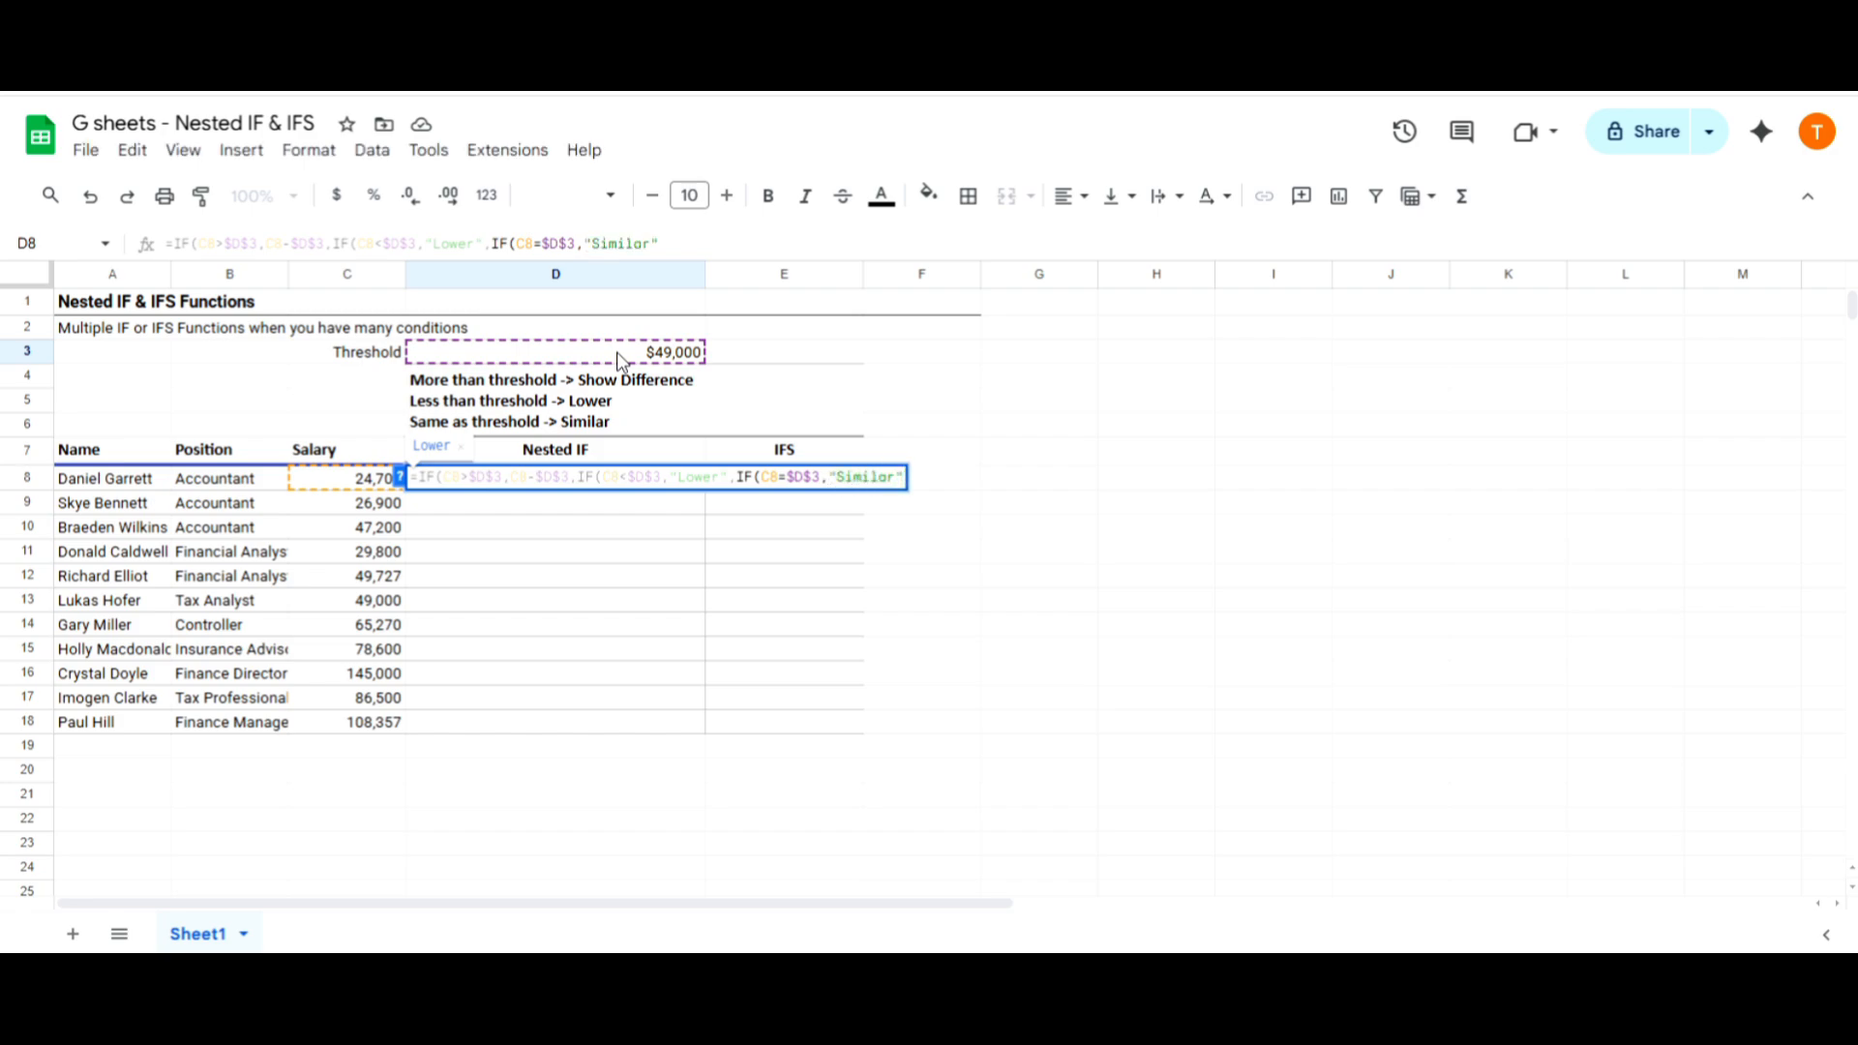
key("Return")
key("ctrl+Return")
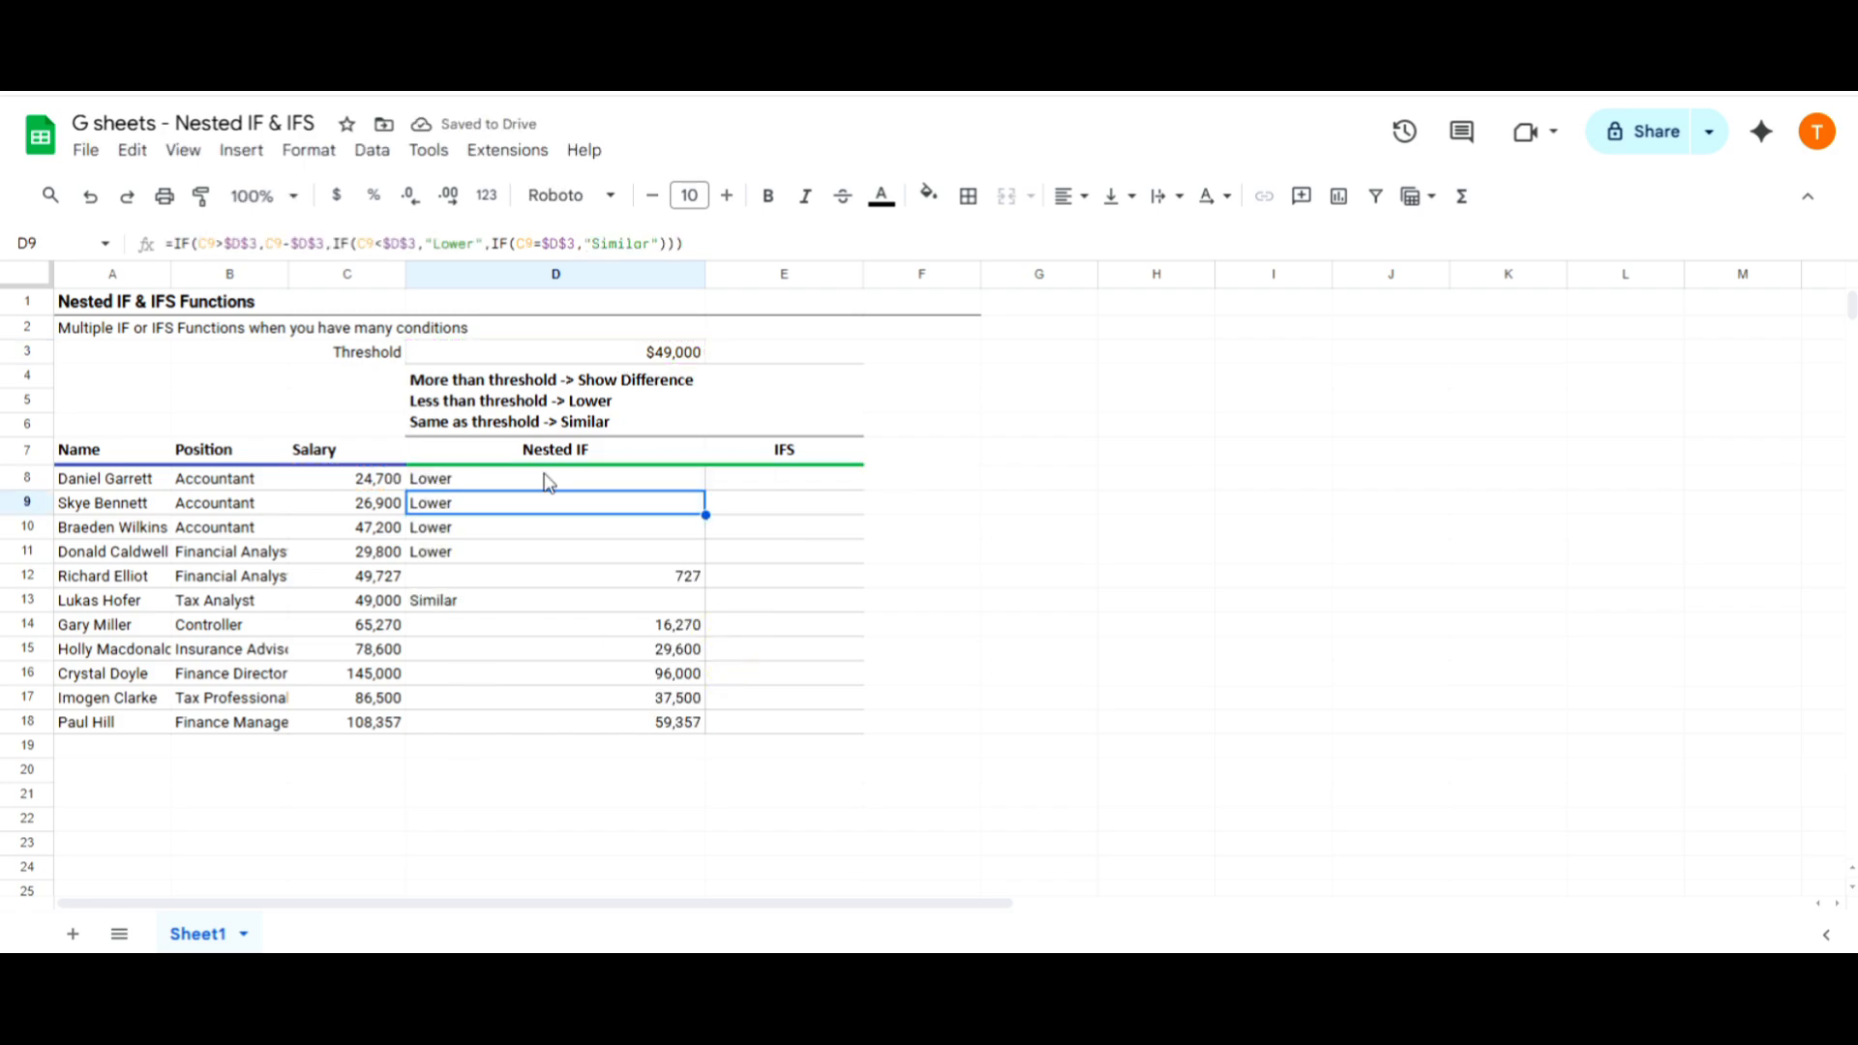
Step: Check the nested IF formula in D8 against the salary in C8 and the threshold in D3
left_click(547, 481)
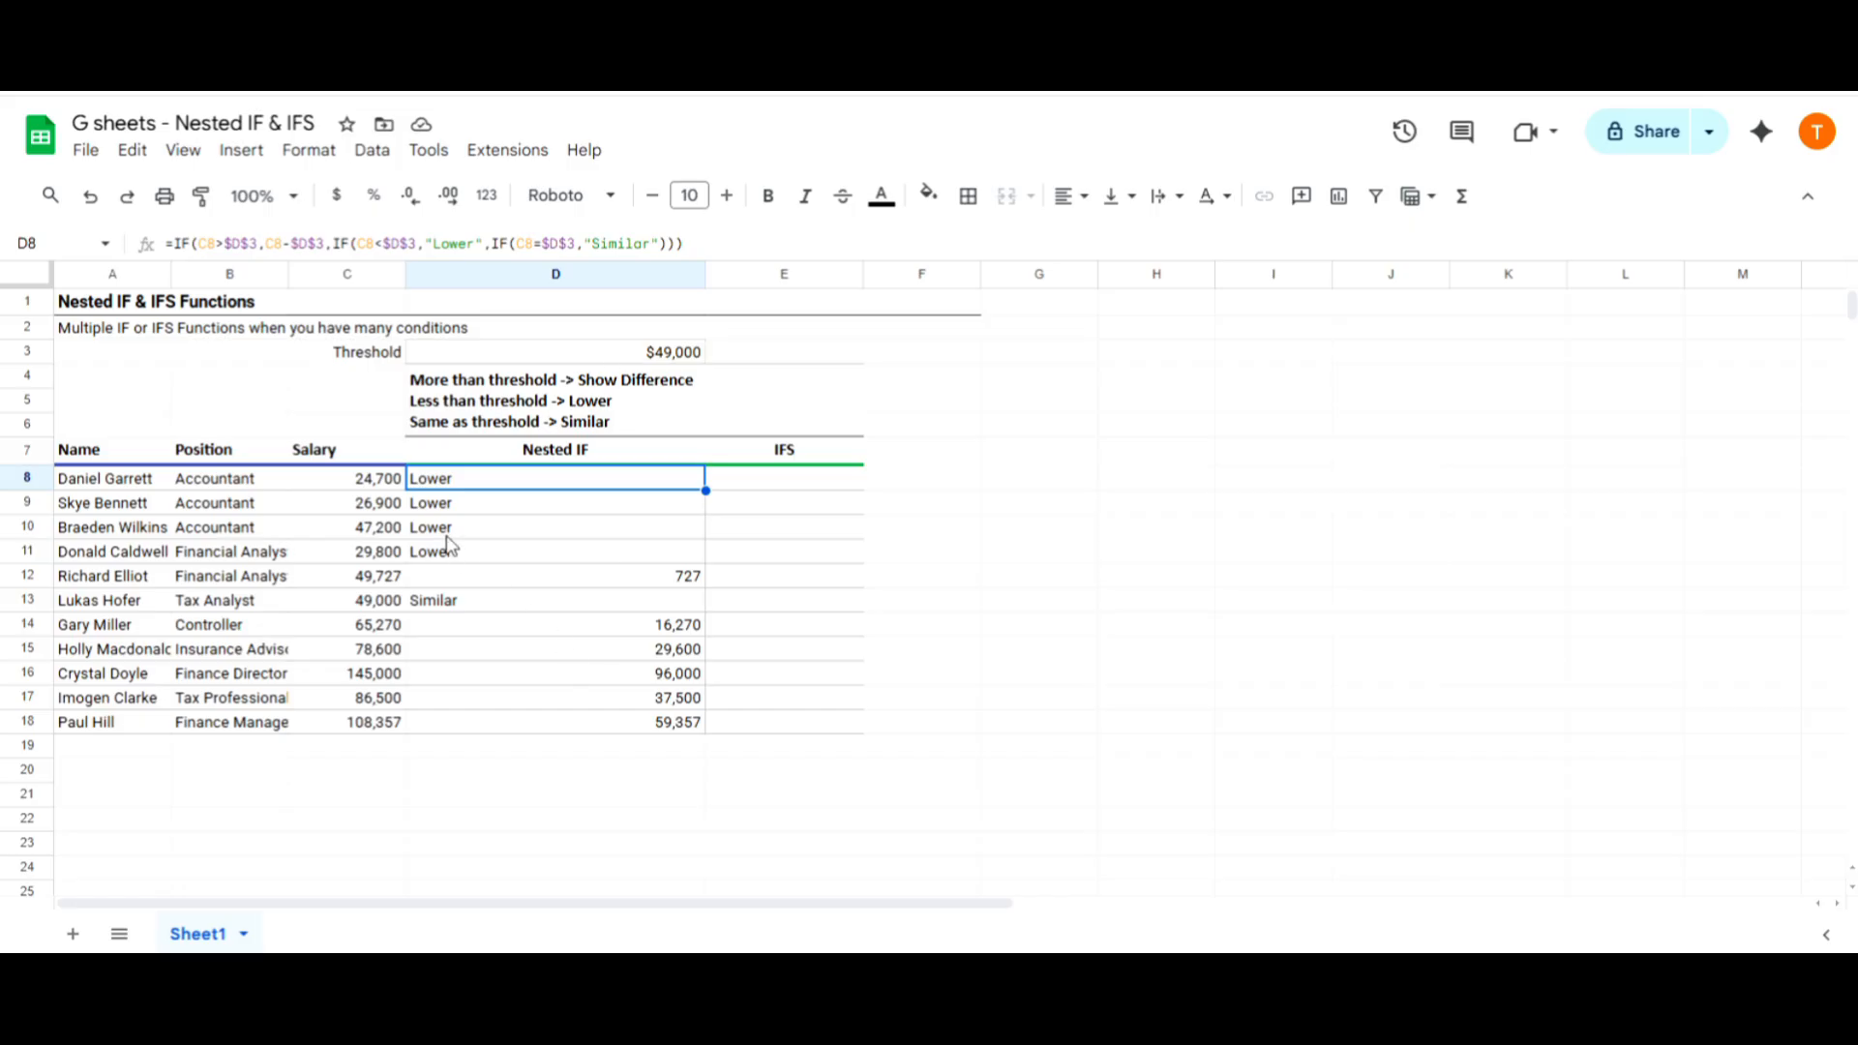
left_click(360, 480)
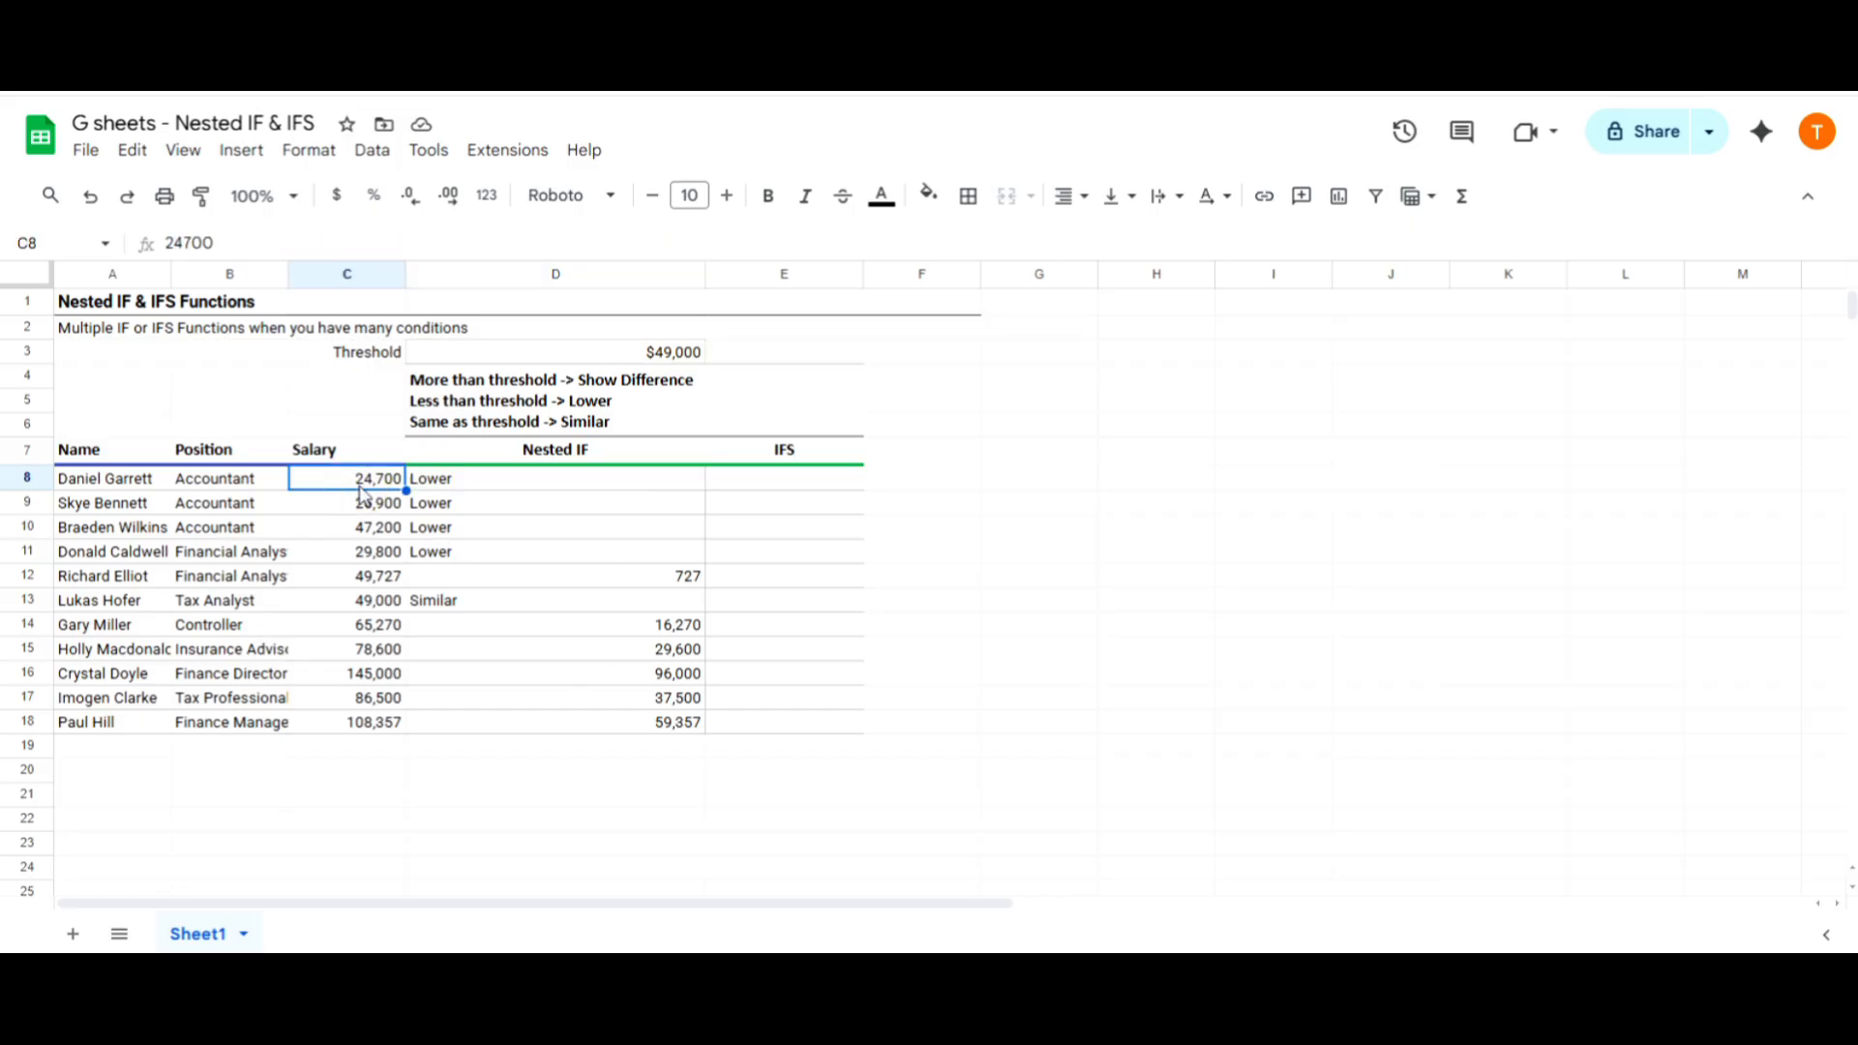
left_click(544, 354)
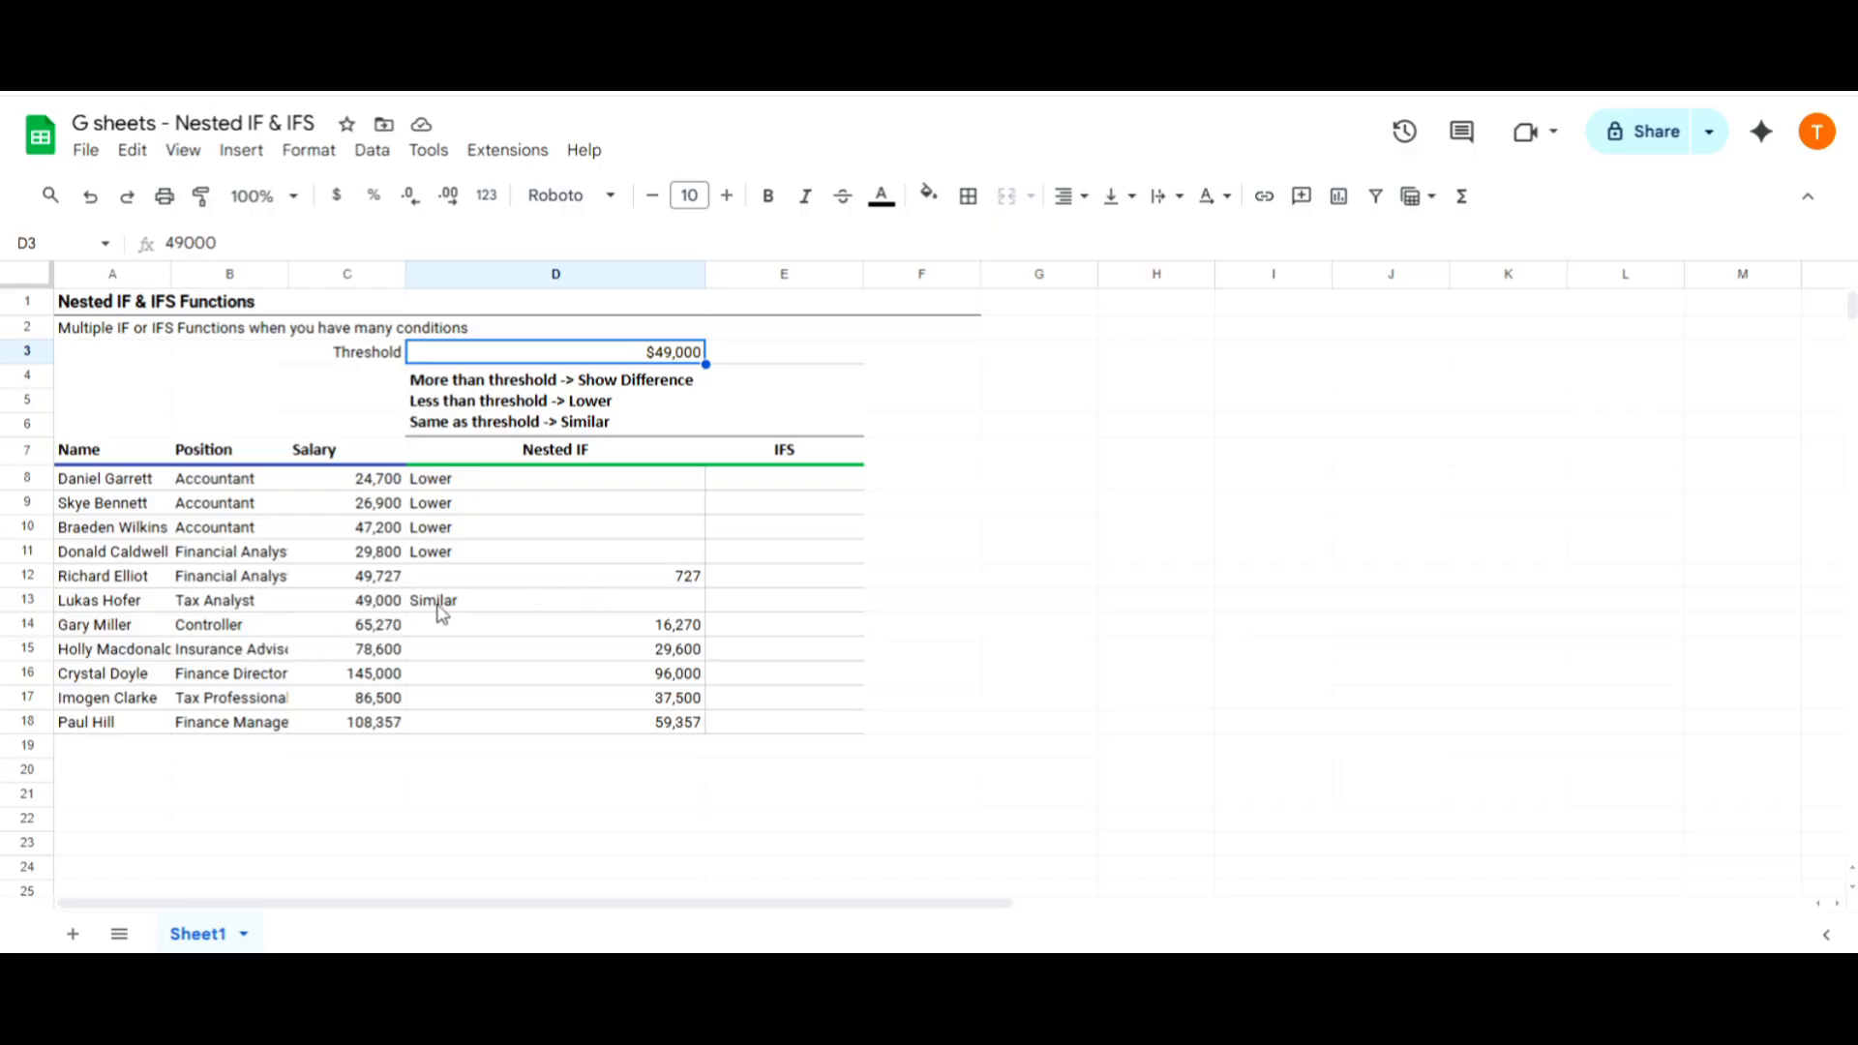
left_click(479, 490)
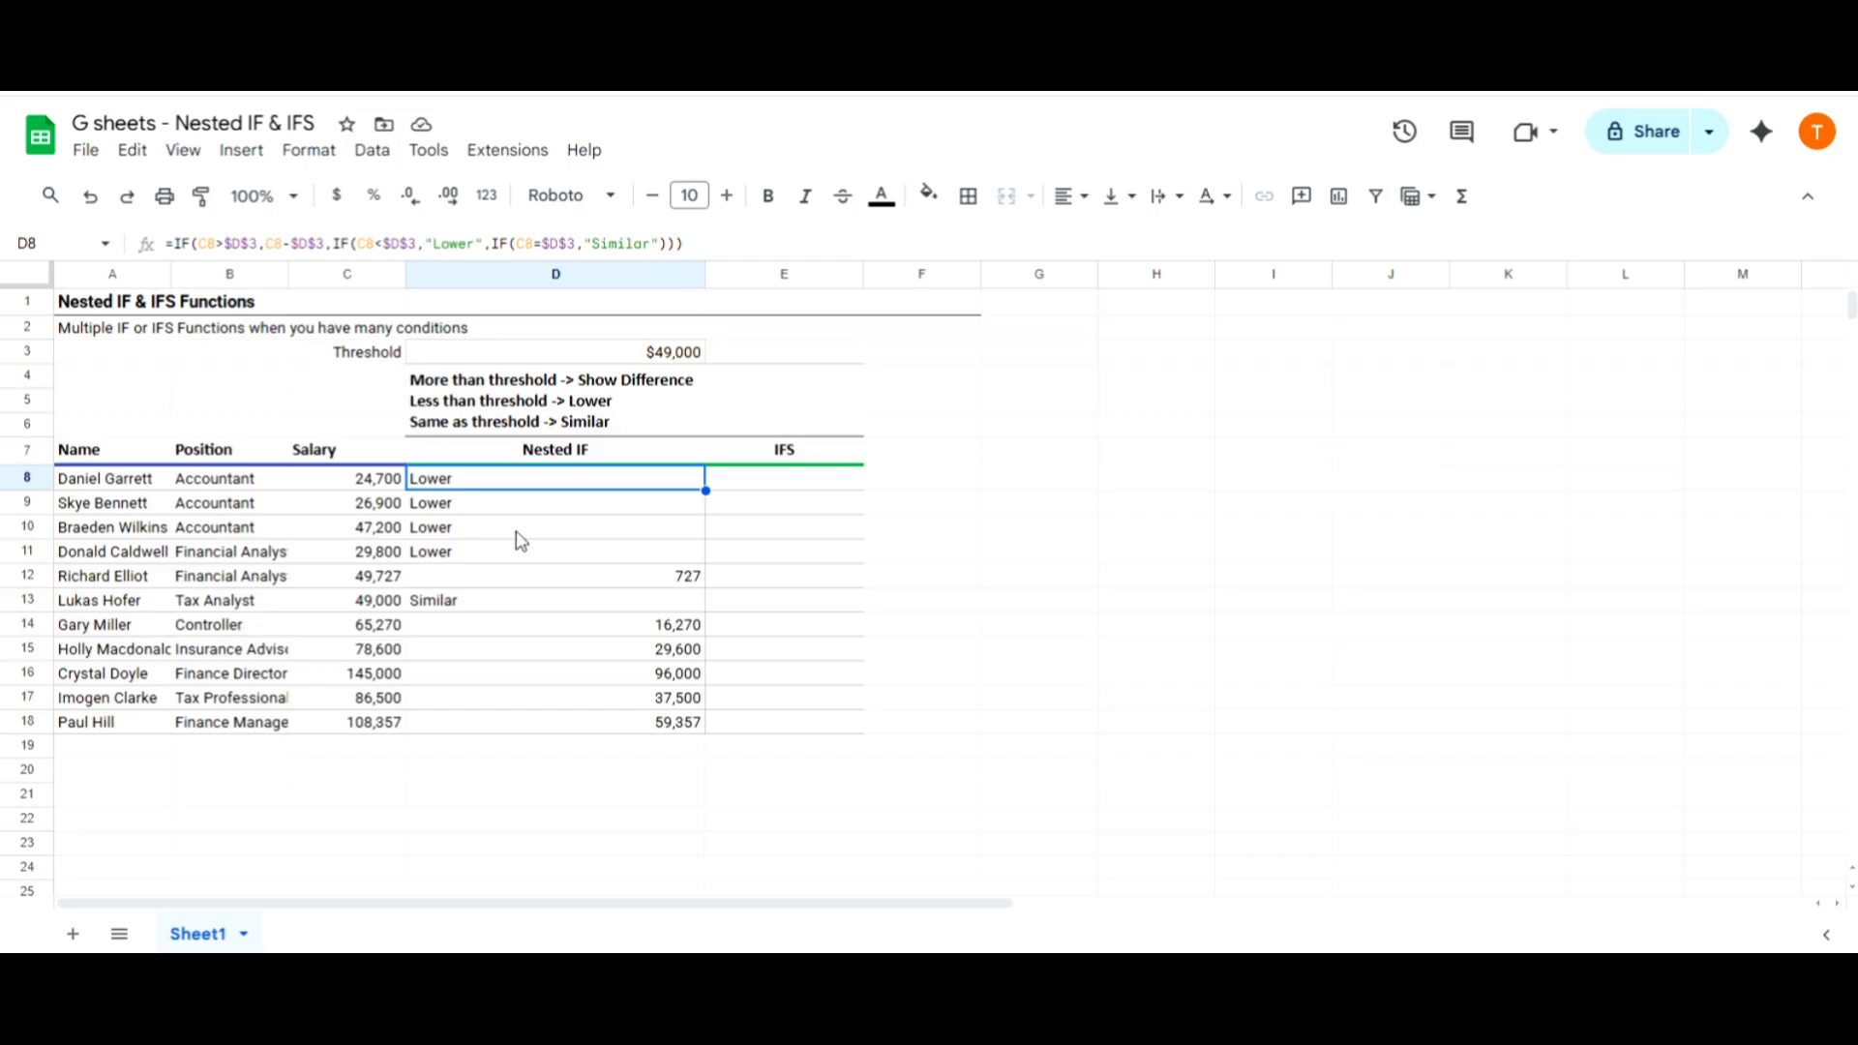
Step: Start an IFS formula in E8 whose first condition C8>$D$3 returns C8-$D$3
left_click(767, 490)
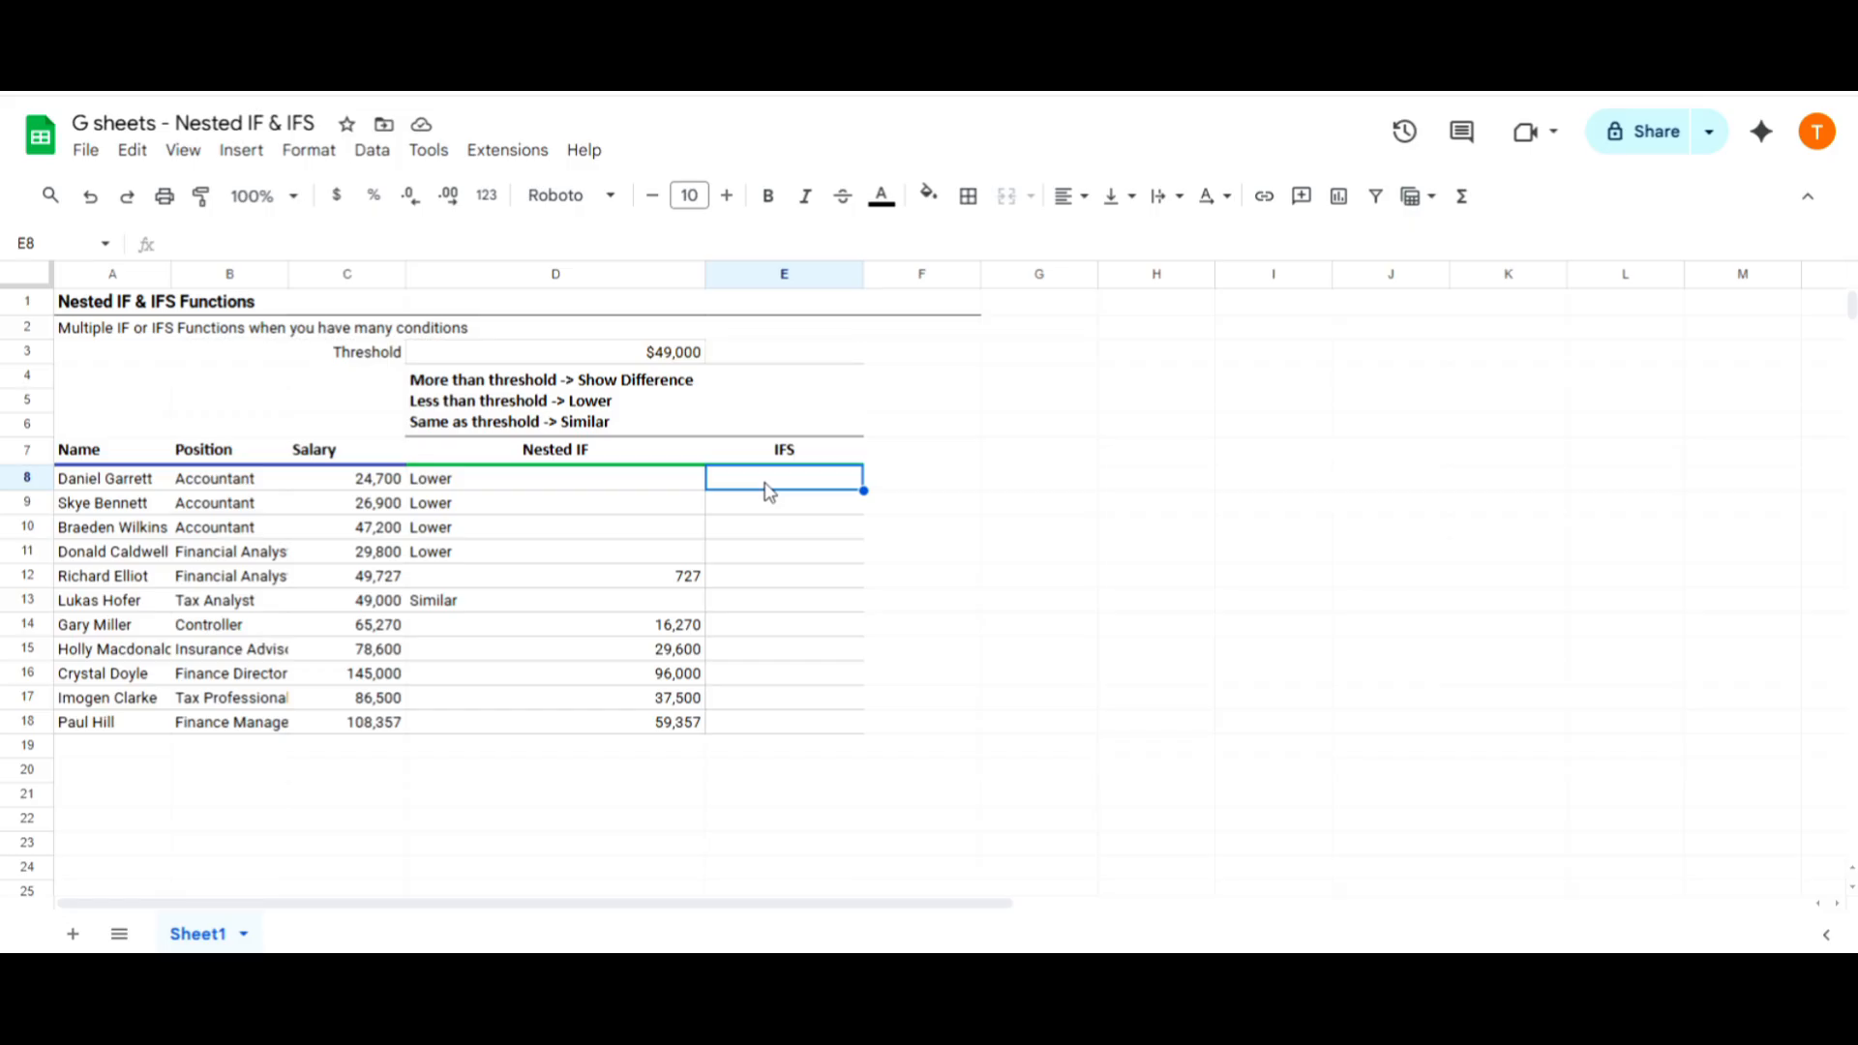
type("=ifs")
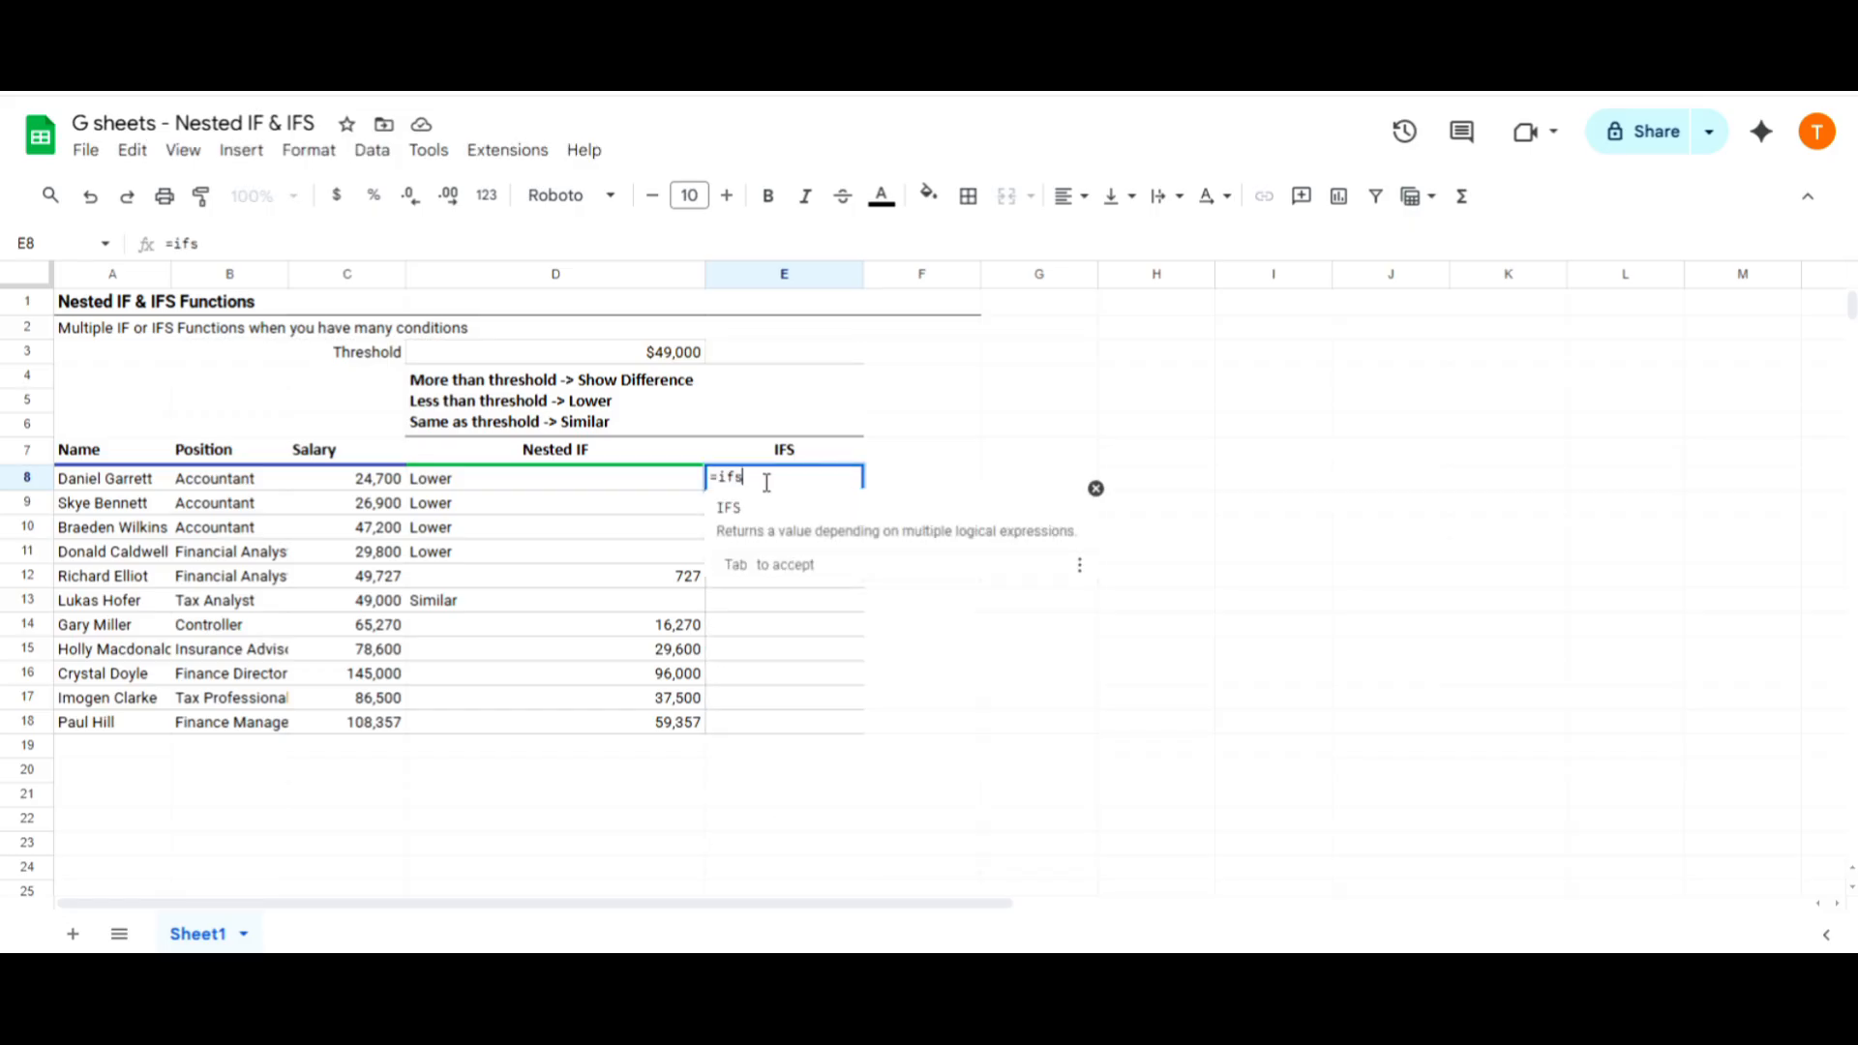
key("Tab")
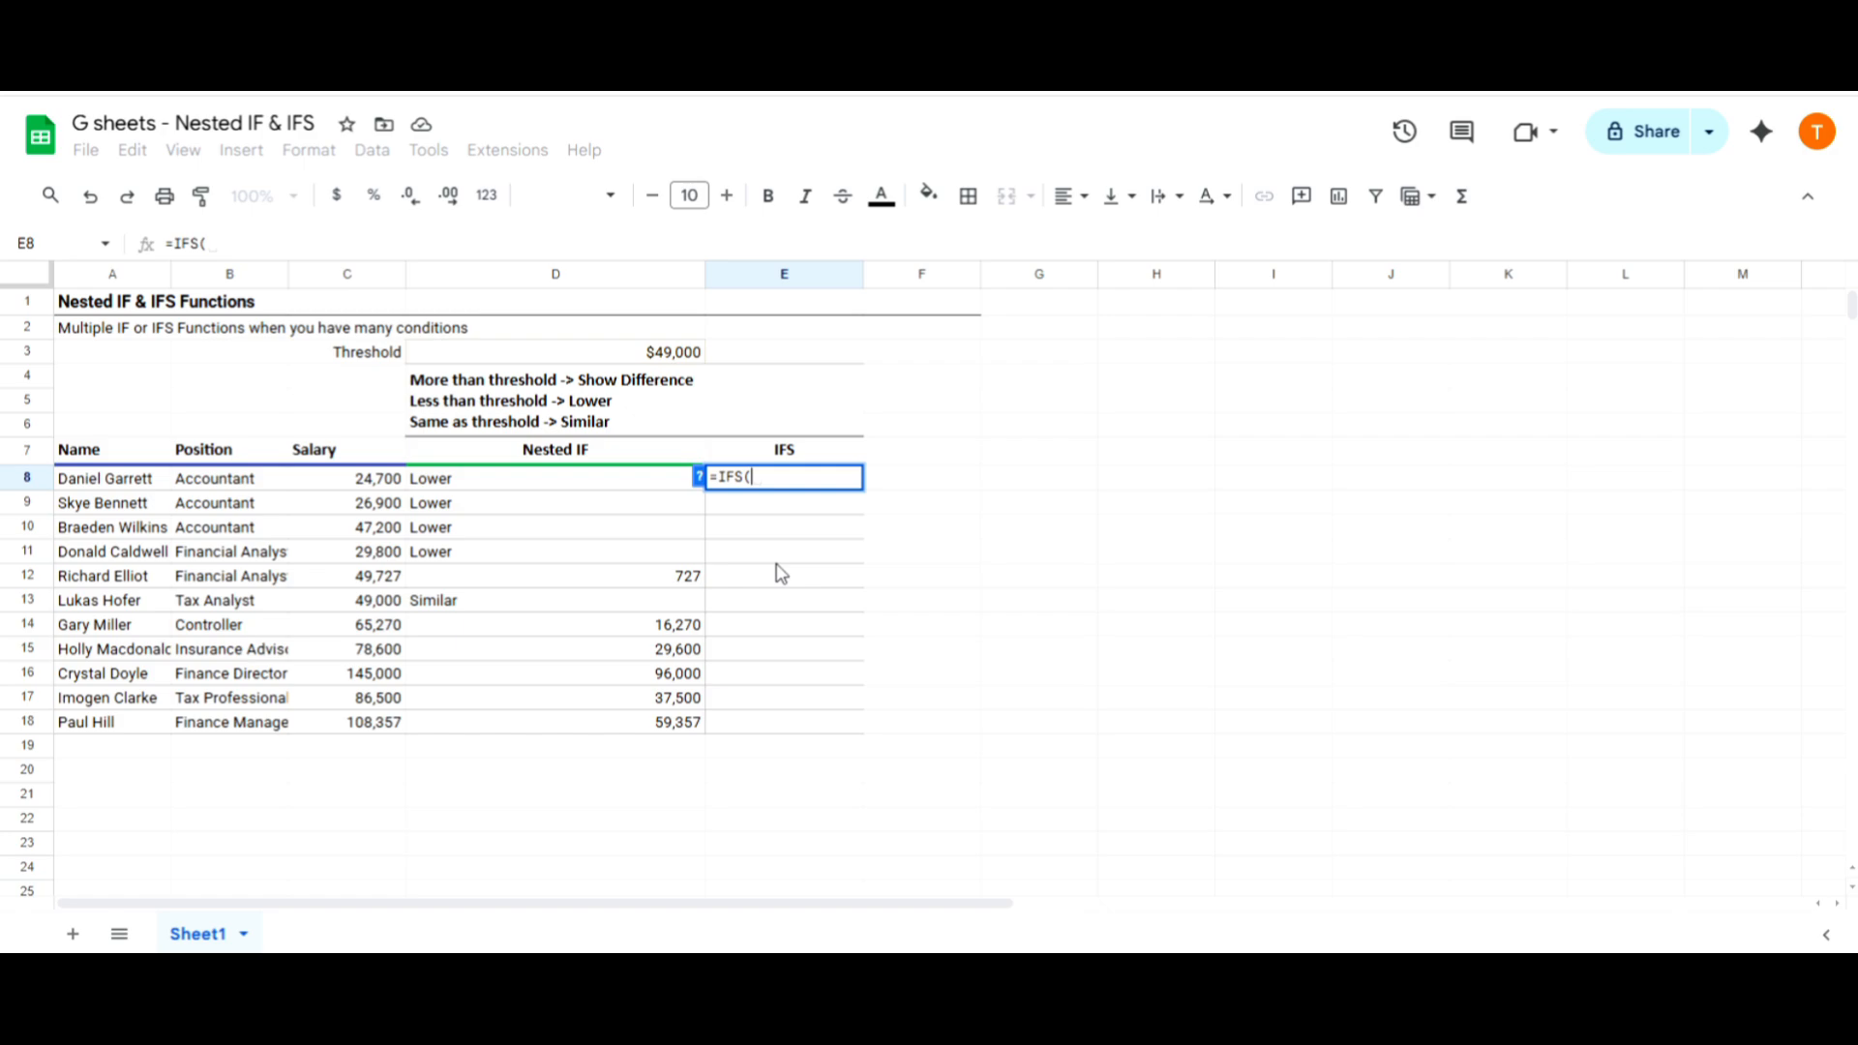
left_click(385, 483)
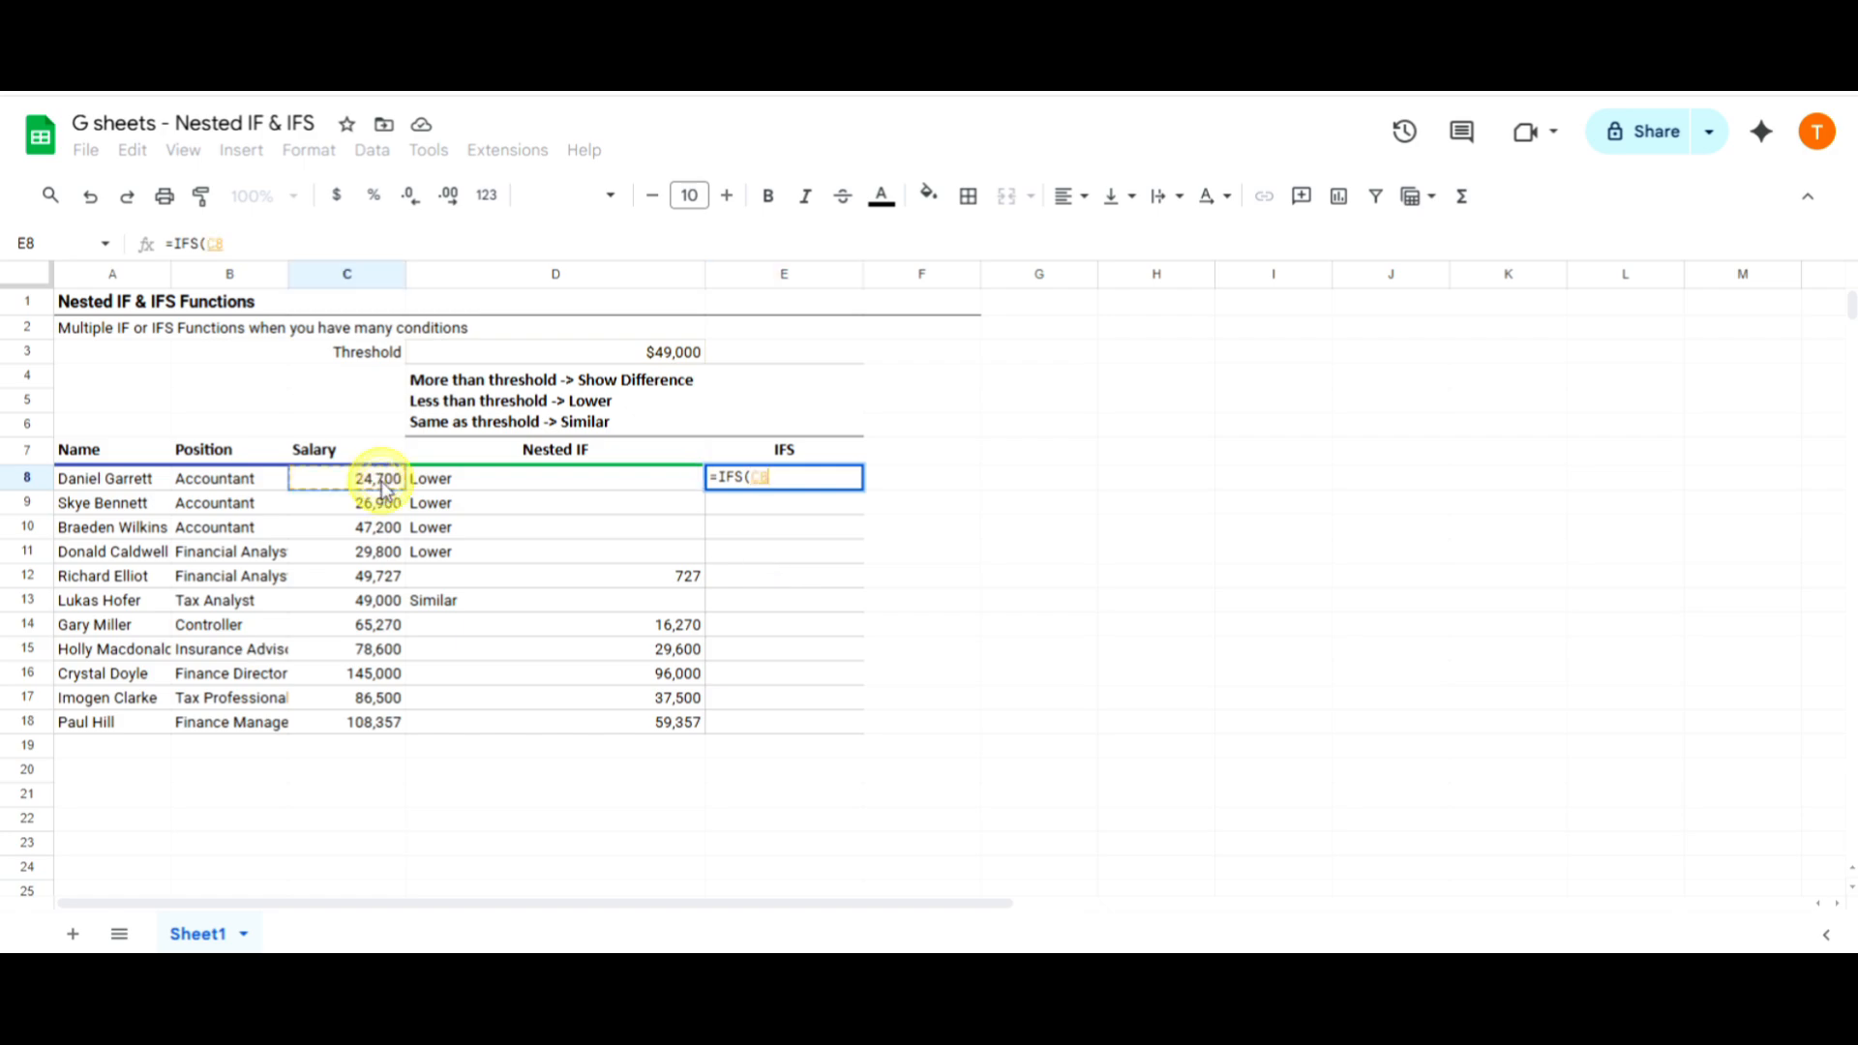
type(">")
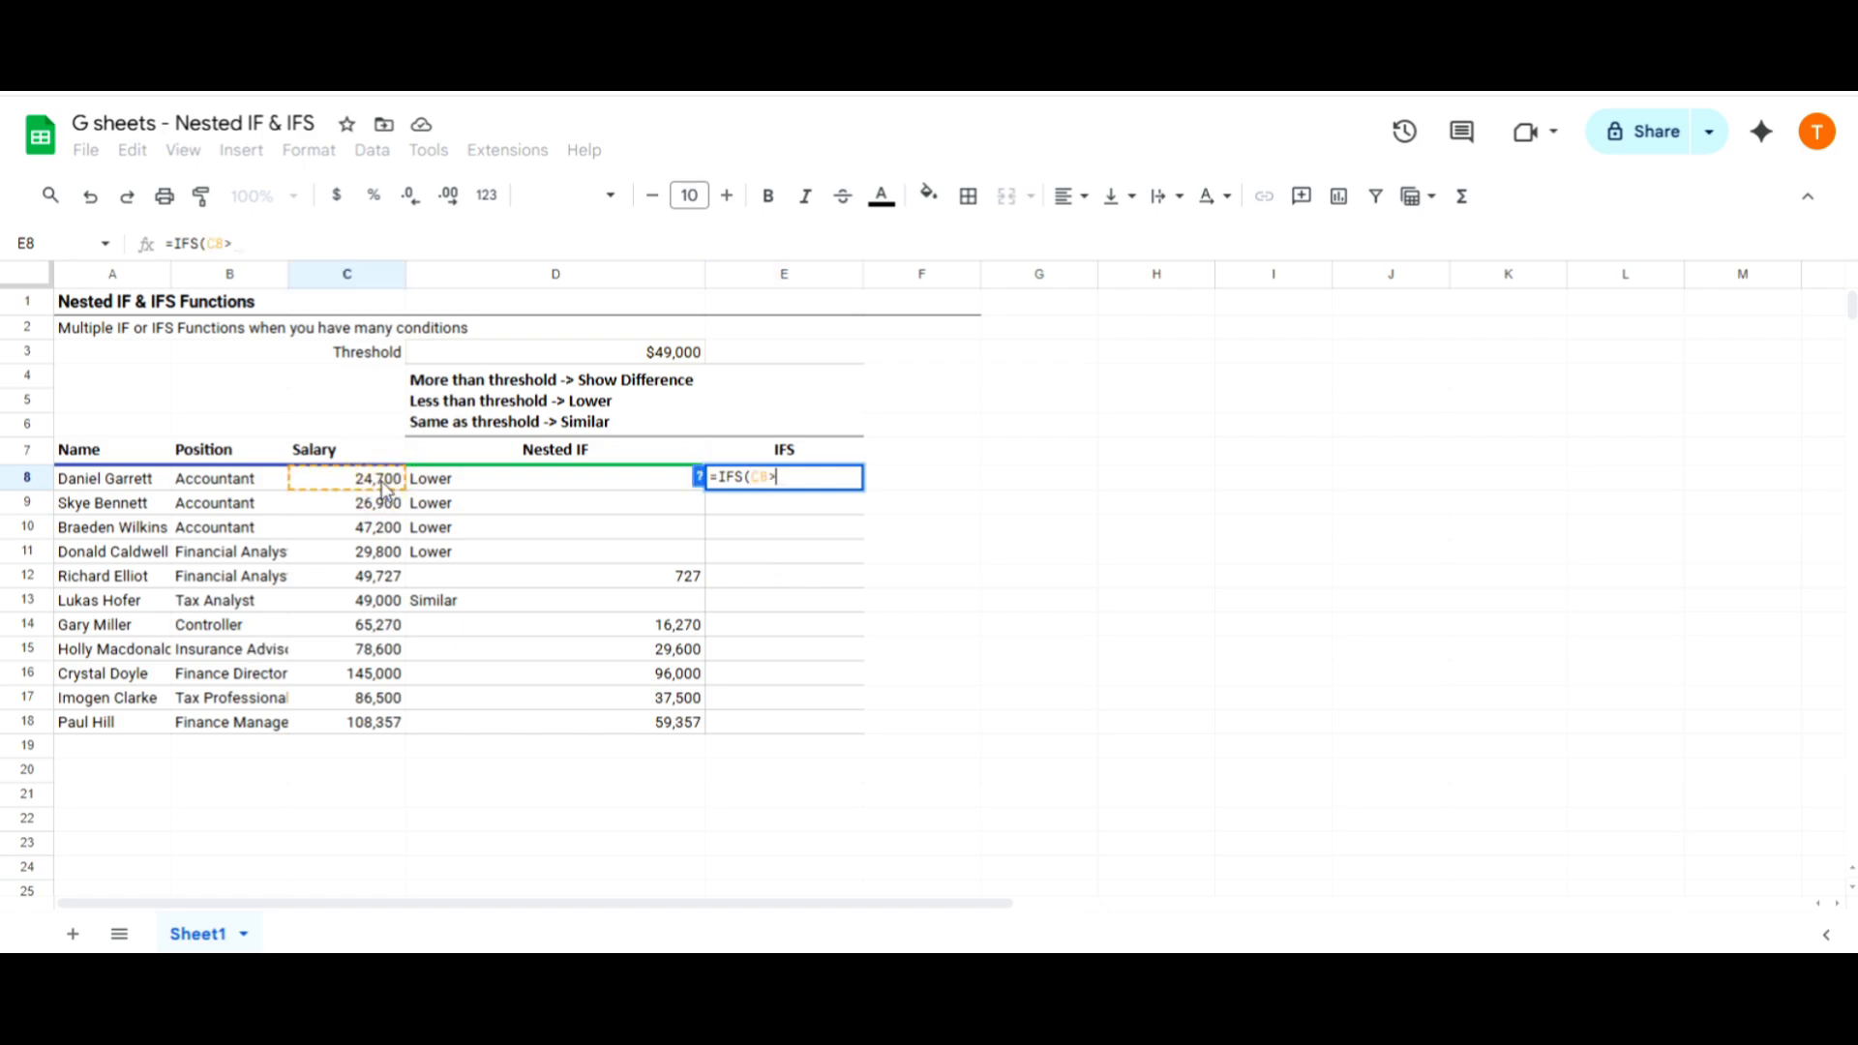
left_click(607, 360)
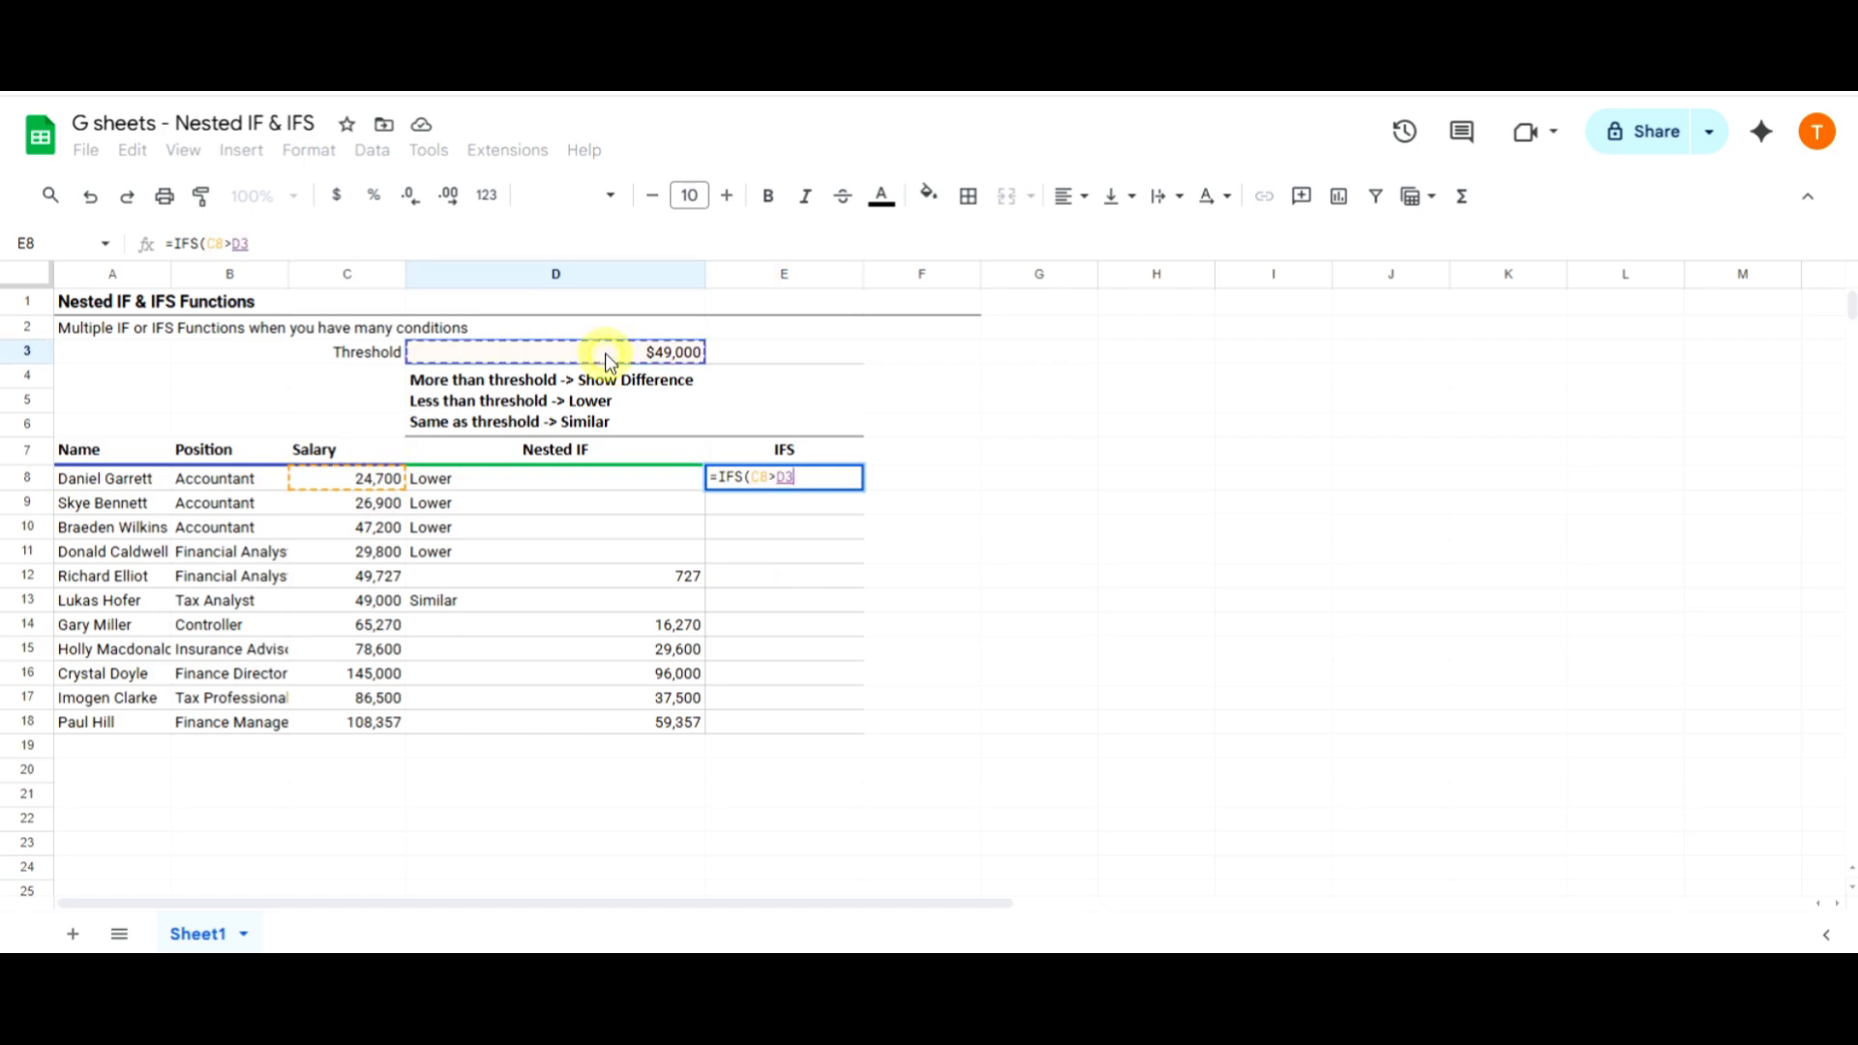
key("F4")
type(",")
left_click(362, 486)
type("-")
left_click(624, 347)
key("F4")
type(",")
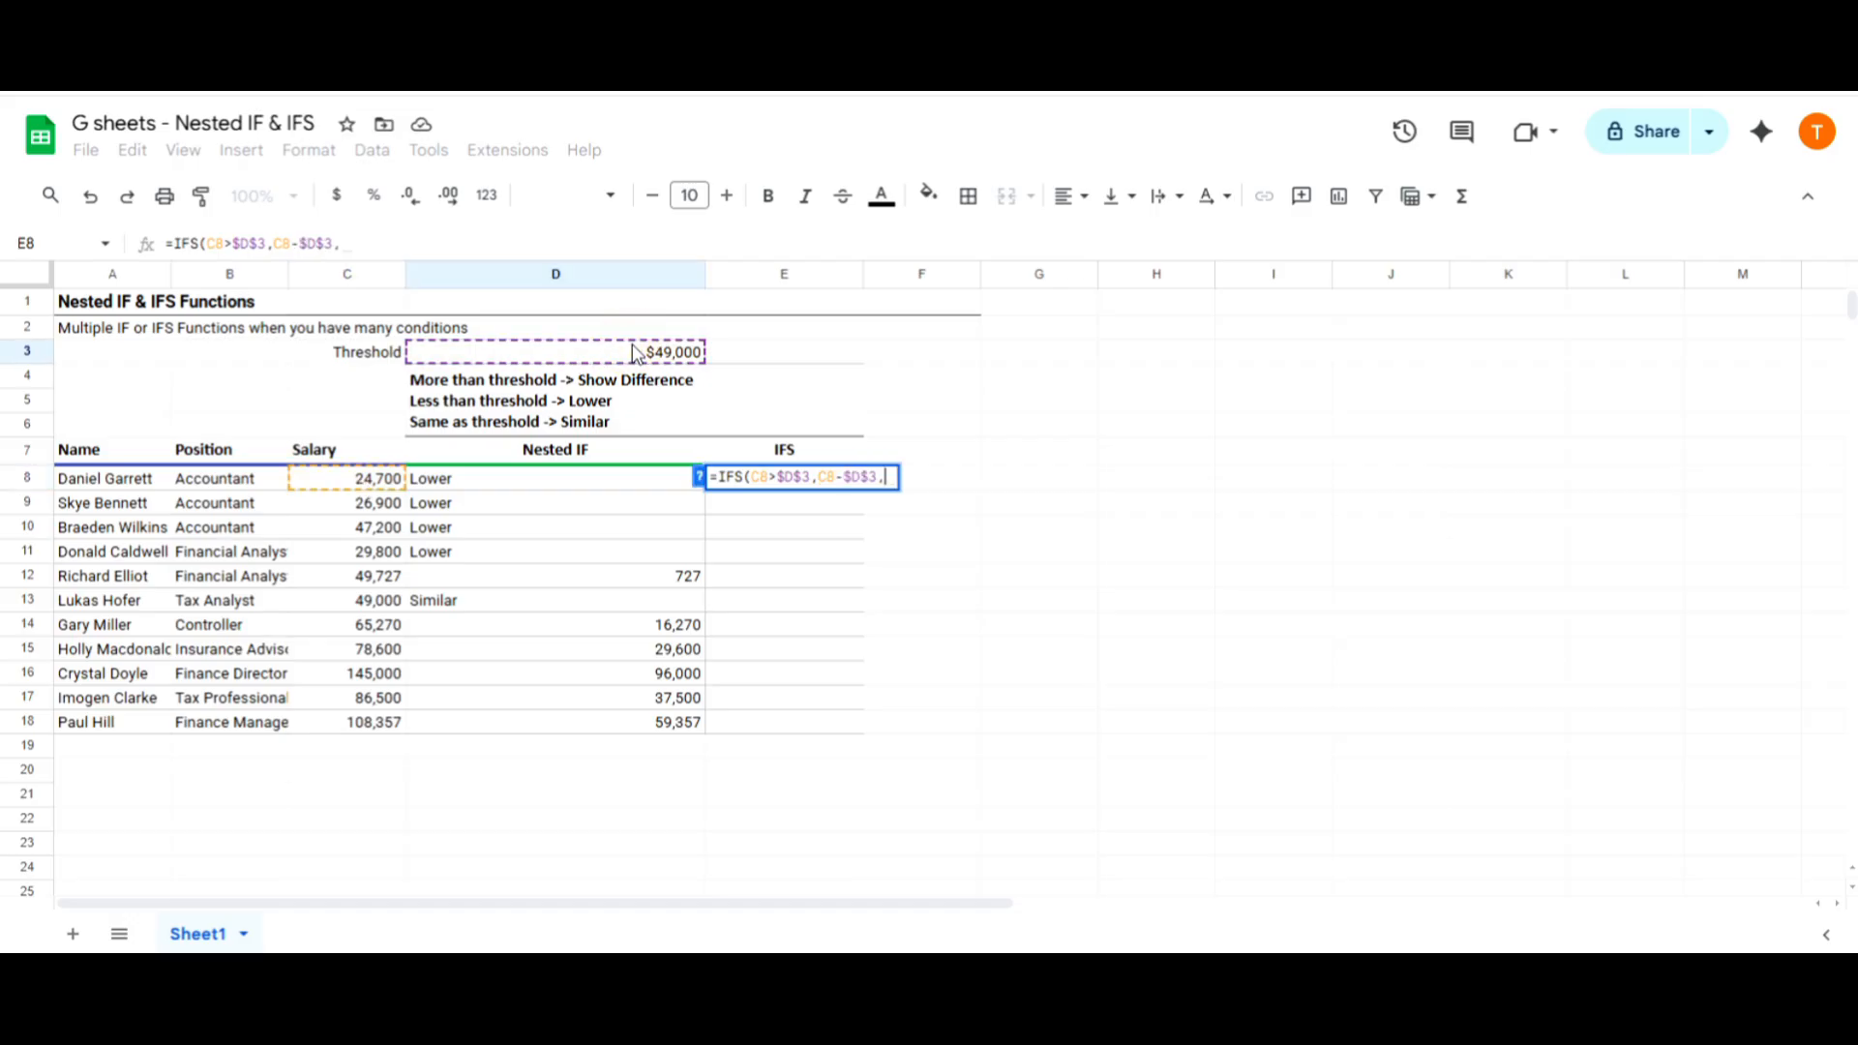
Step: Add a second condition to the E8 IFS formula that returns "Lower" when C8<$D$3
left_click(371, 487)
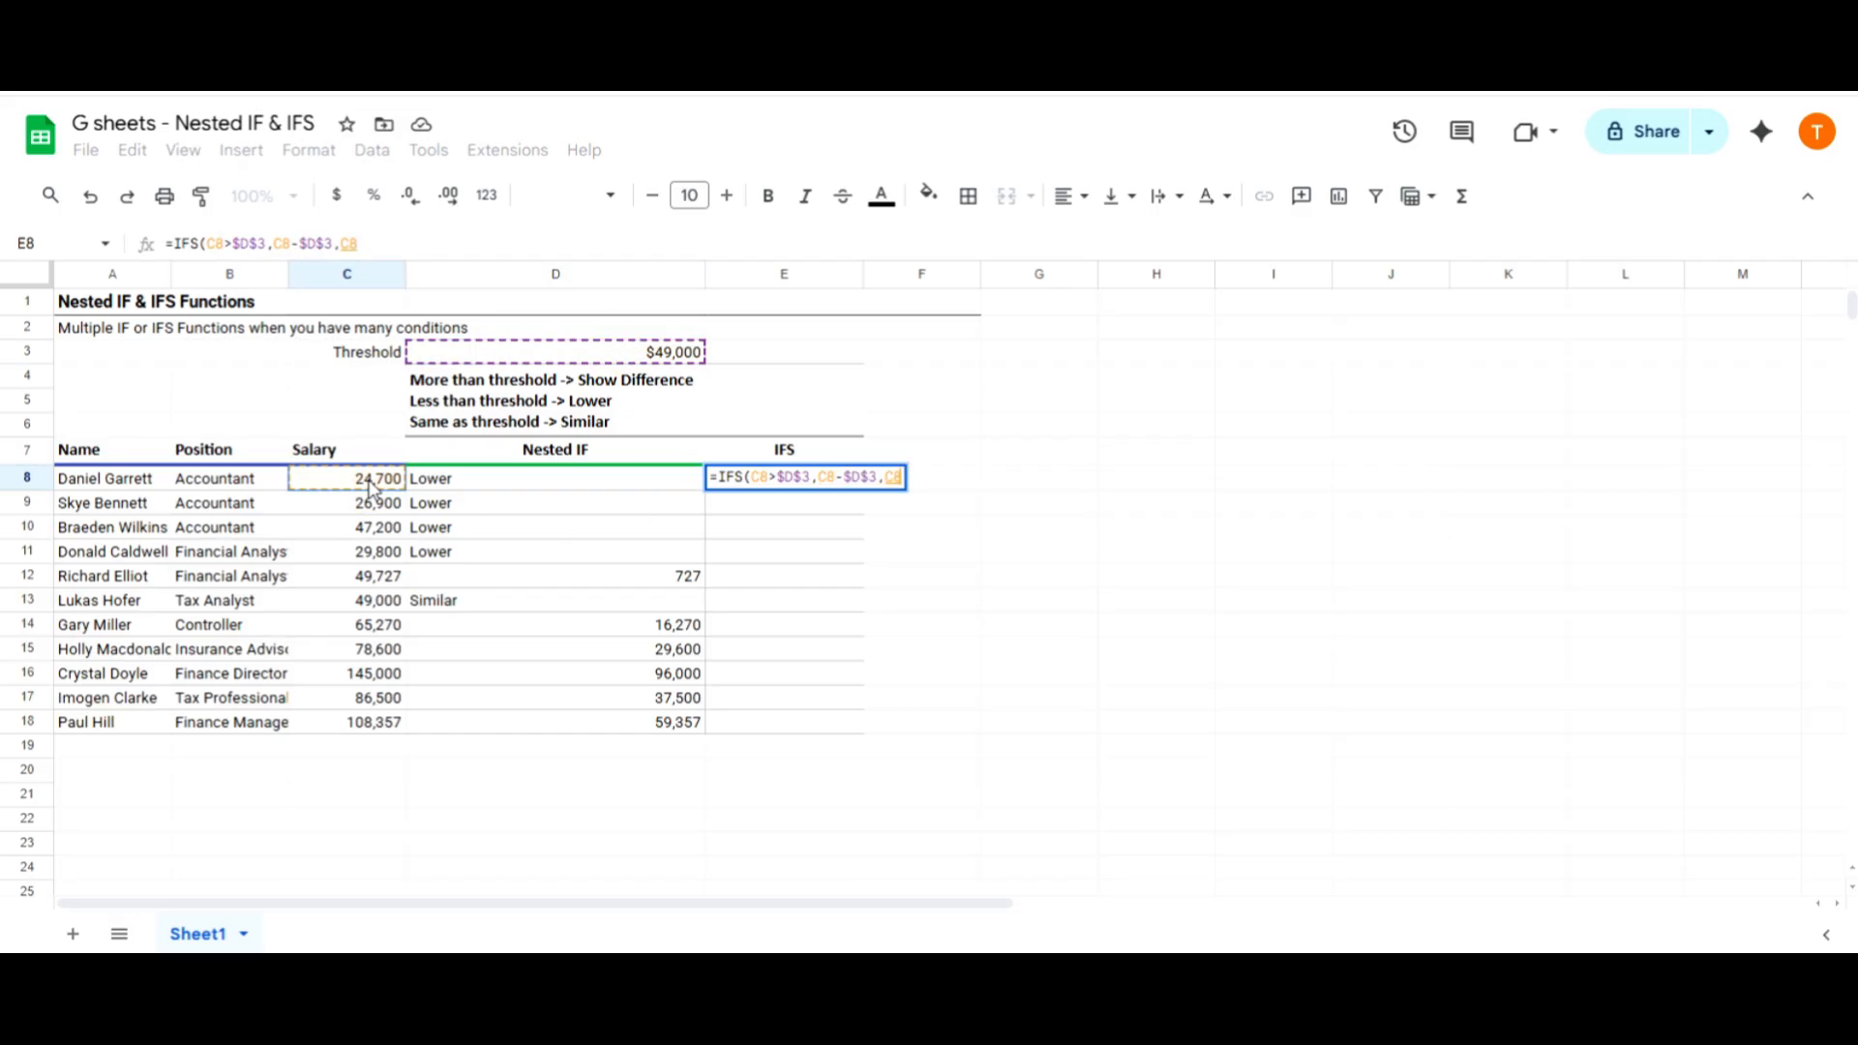
type("<")
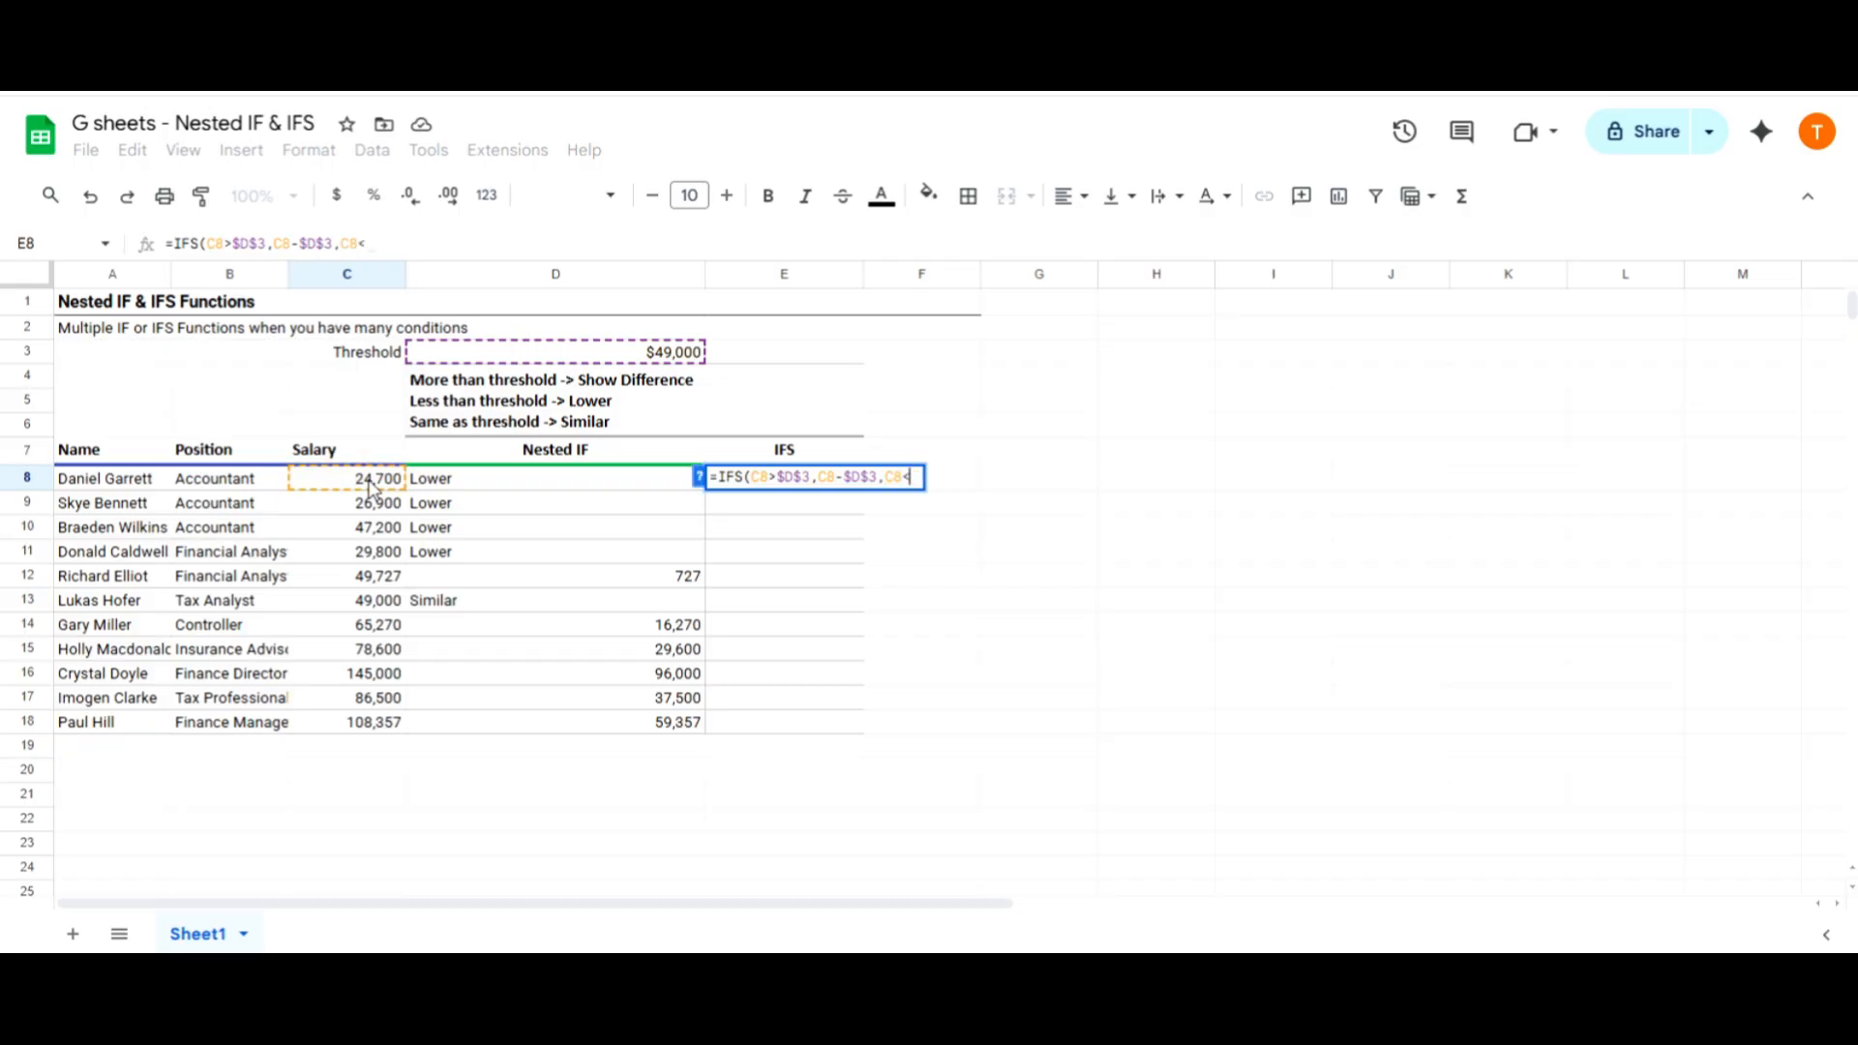
left_click(668, 362)
key("F4")
type(",")
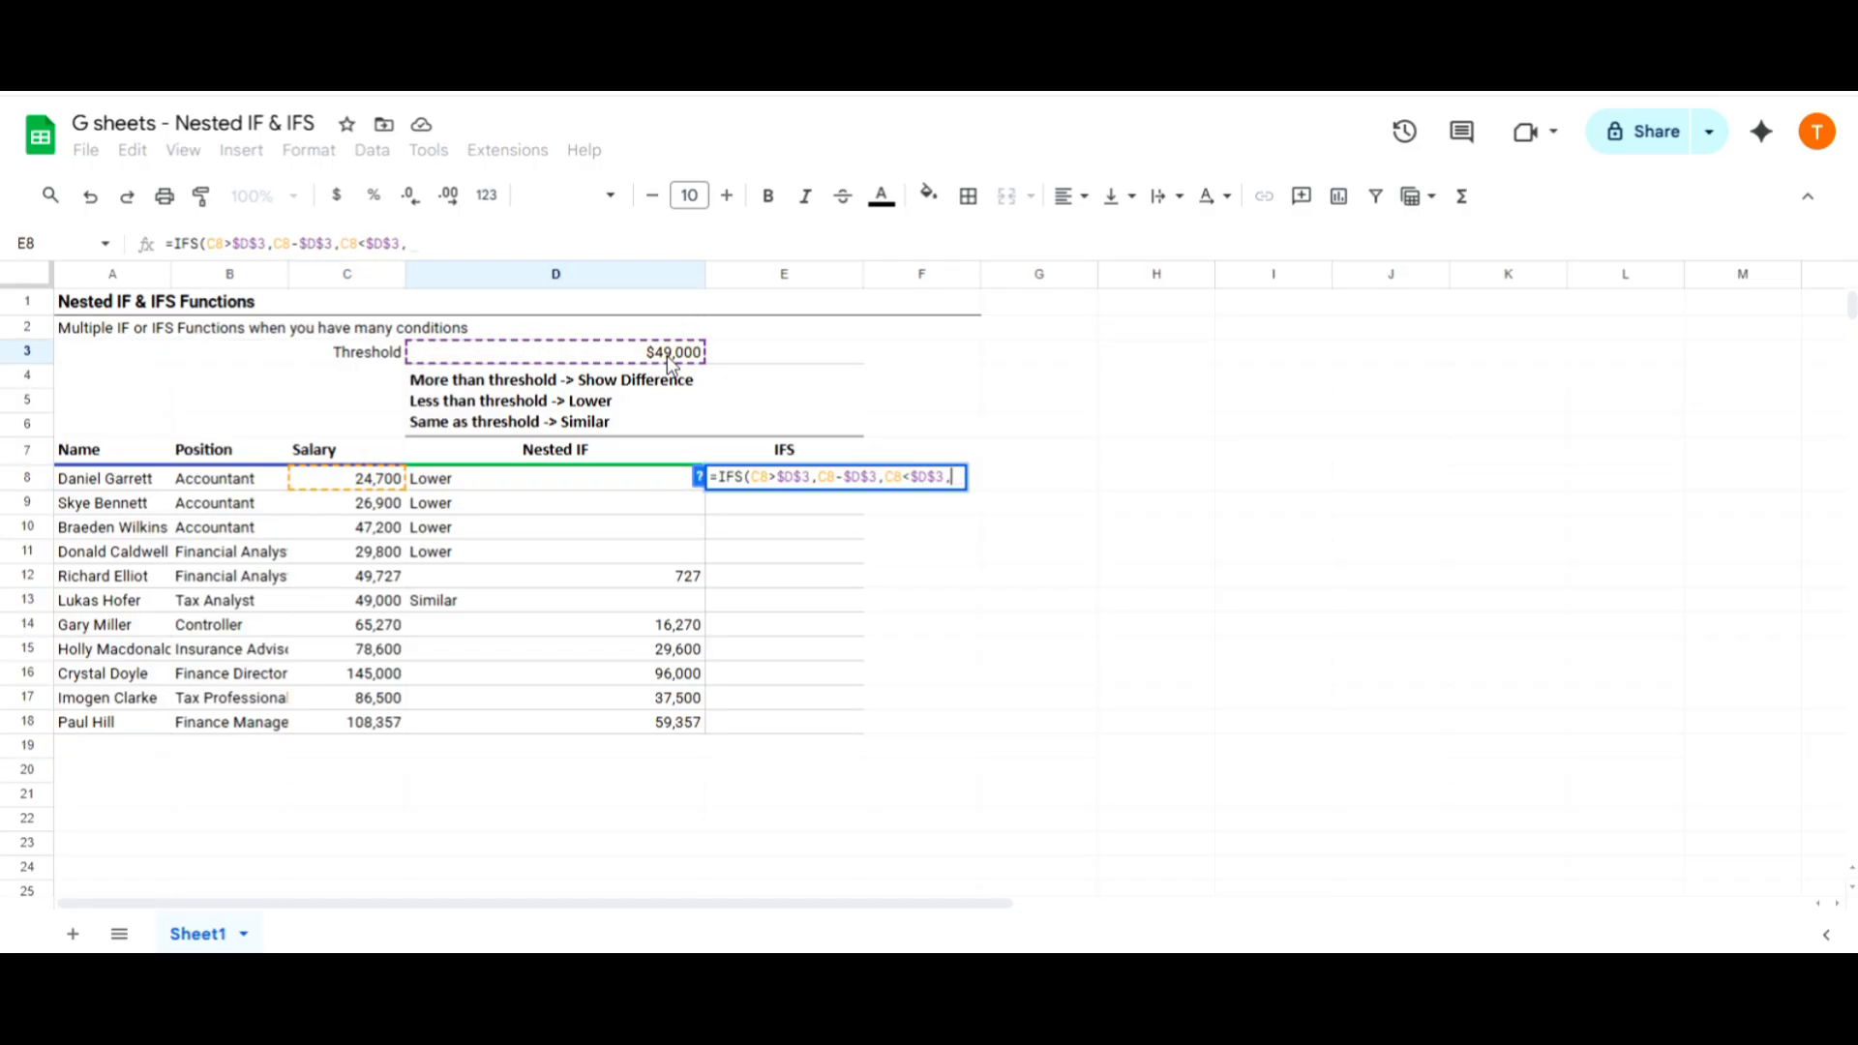
type("\"Lower\"")
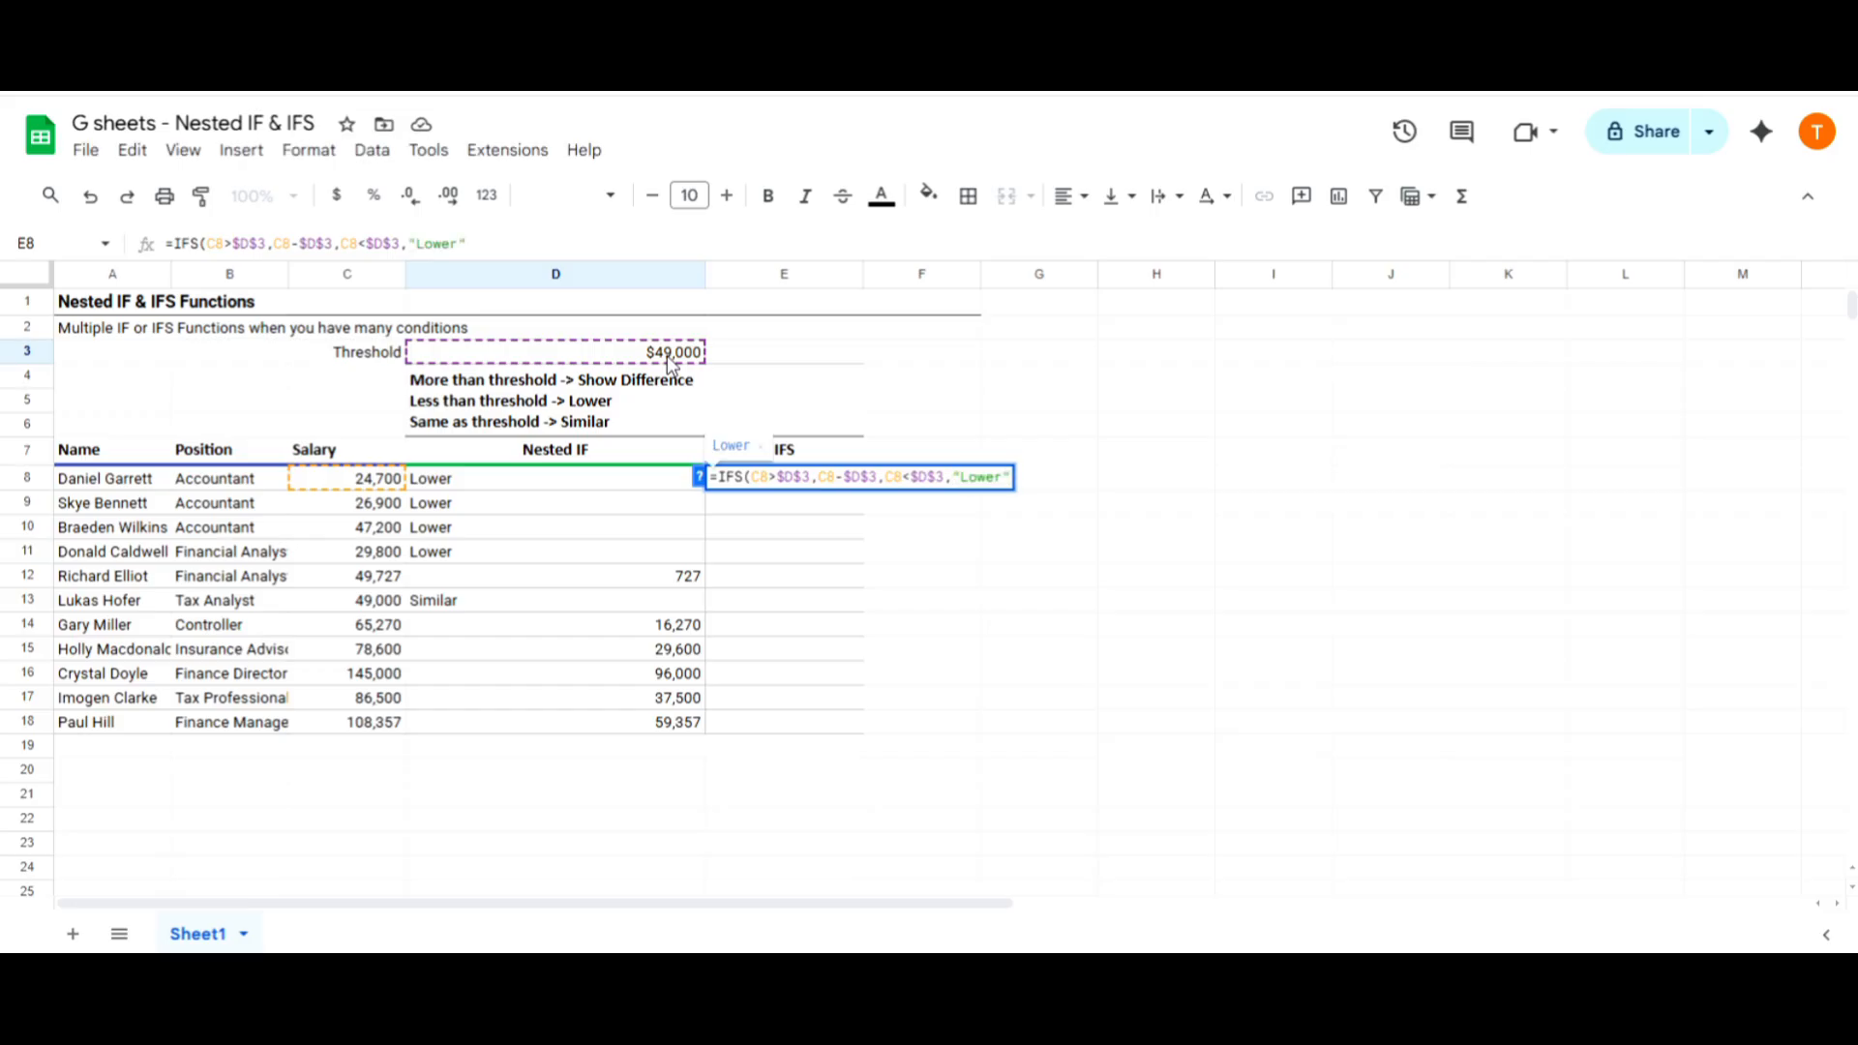
type(",")
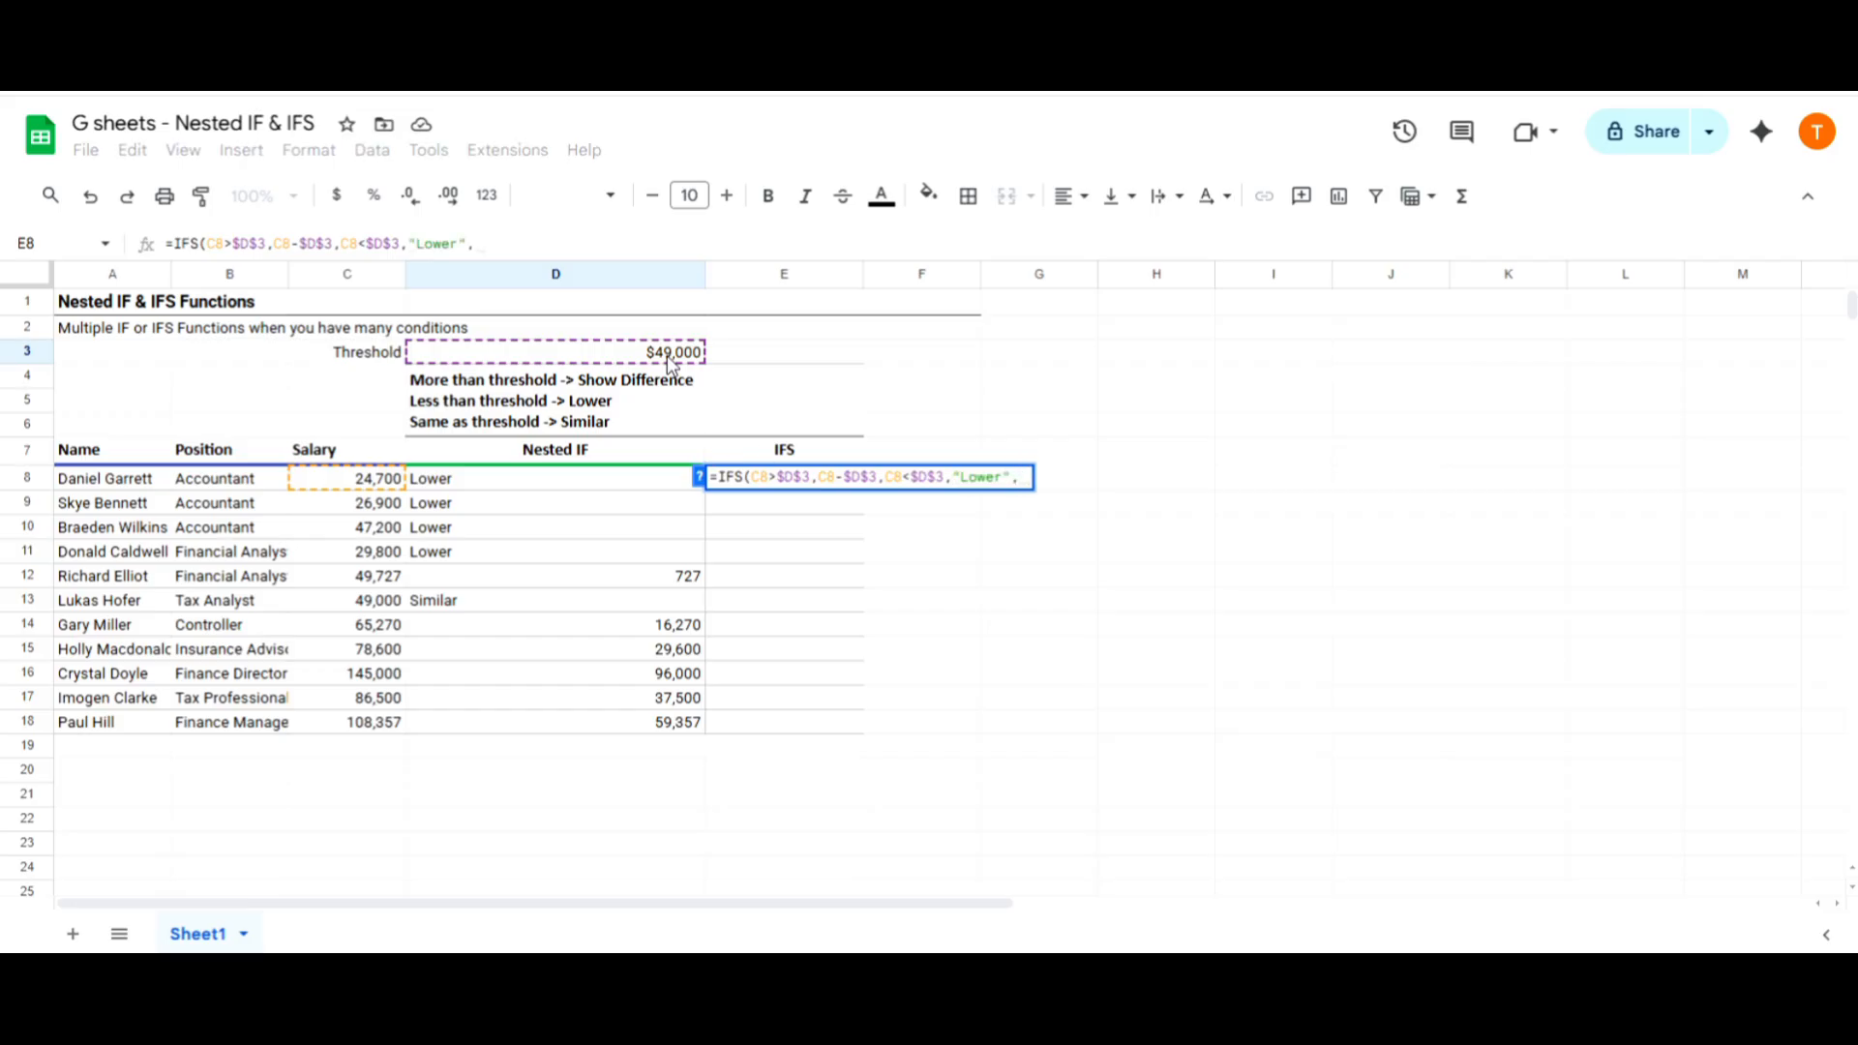
Step: Complete the E8 IFS formula with "Similar" for C8=$D$3, and autofill it down the IFS column to E18
left_click(385, 484)
type("=")
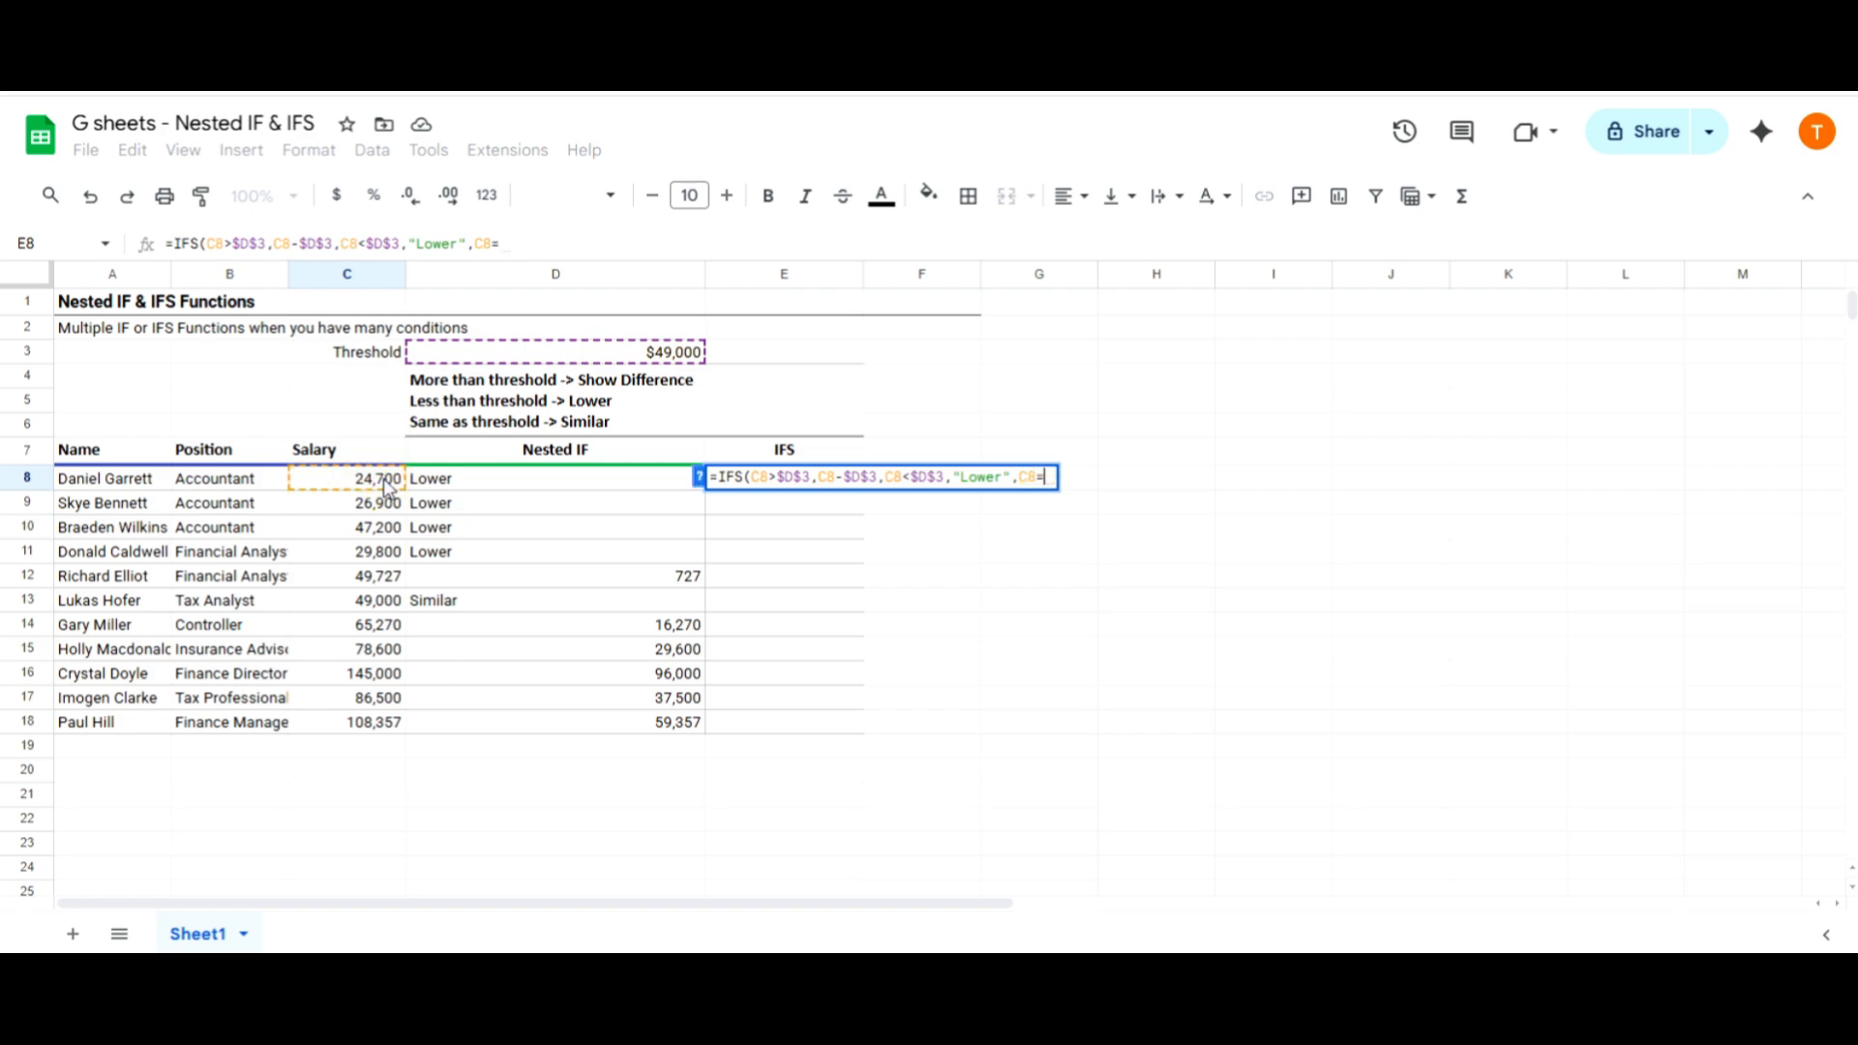
left_click(666, 360)
key("F4")
type(",")
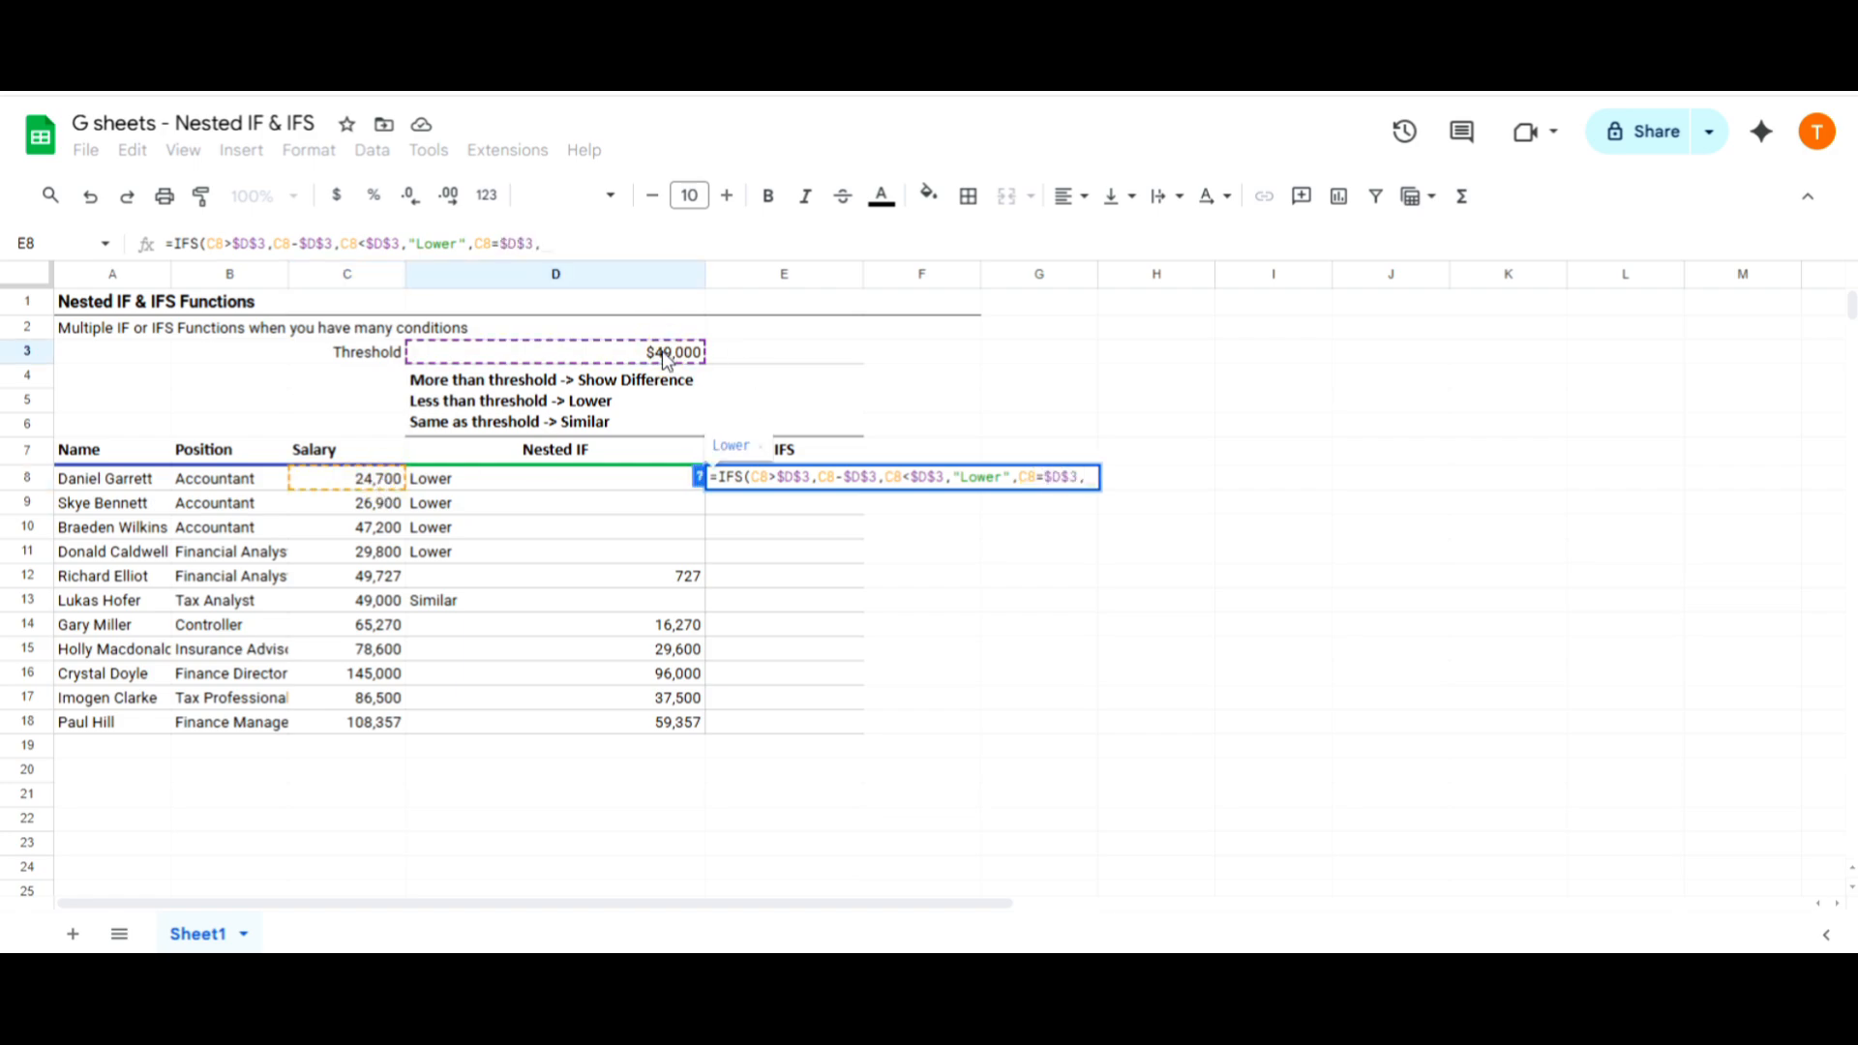
type("\"")
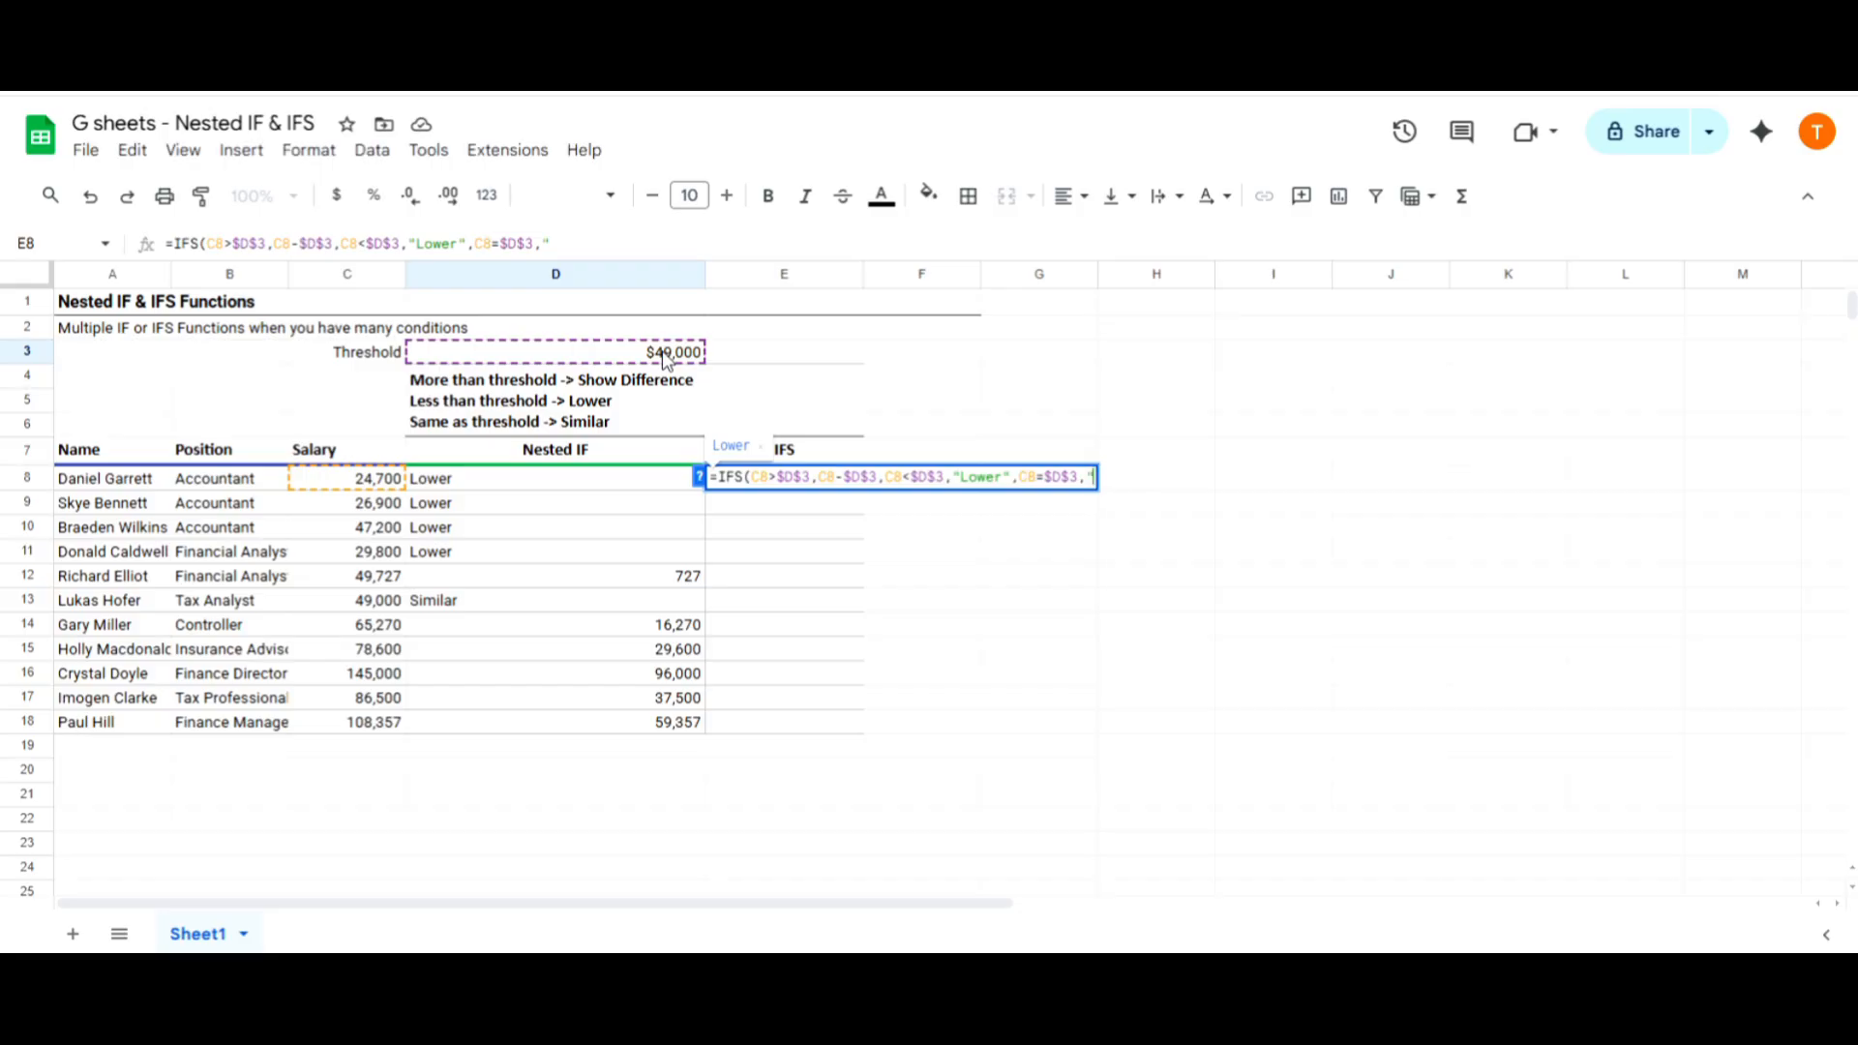
type("Similar\")")
key("Return")
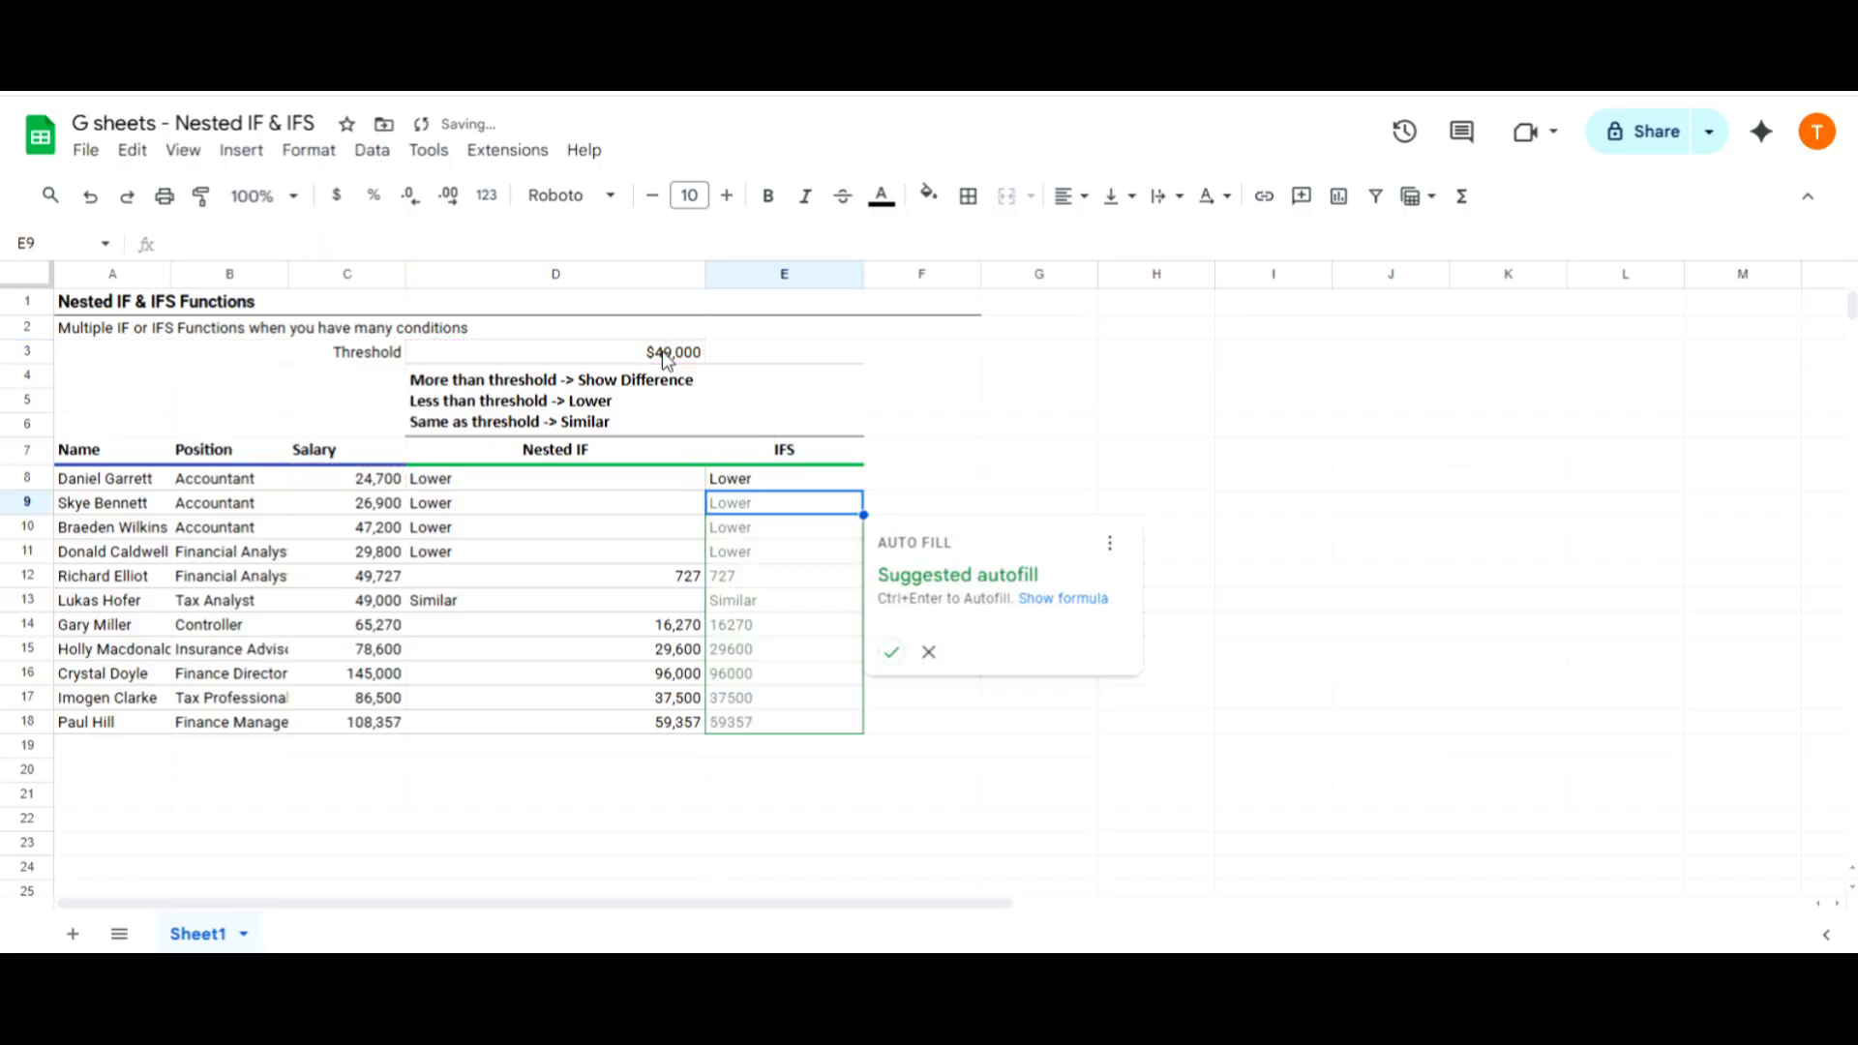
left_click(894, 654)
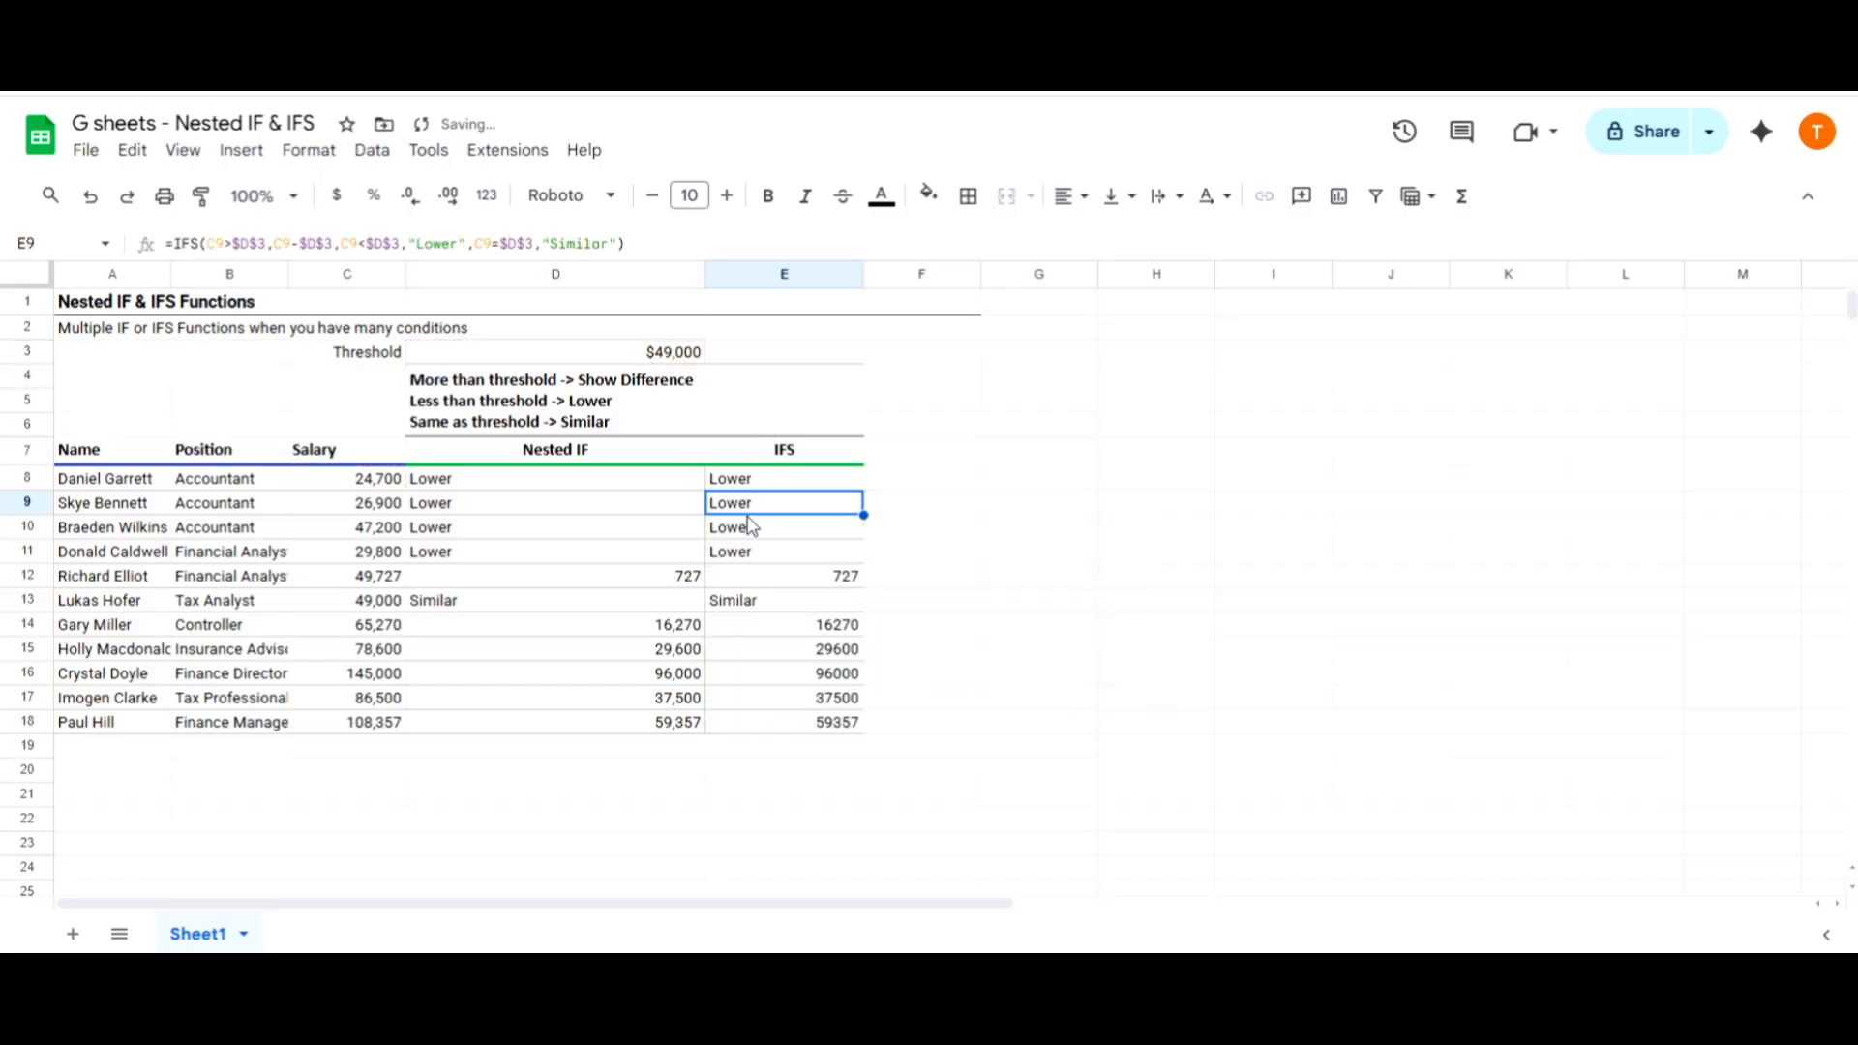
Step: Compare the IFS formula in E8 with the nested IF formula in D8, including their closing parentheses
double_click(751, 480)
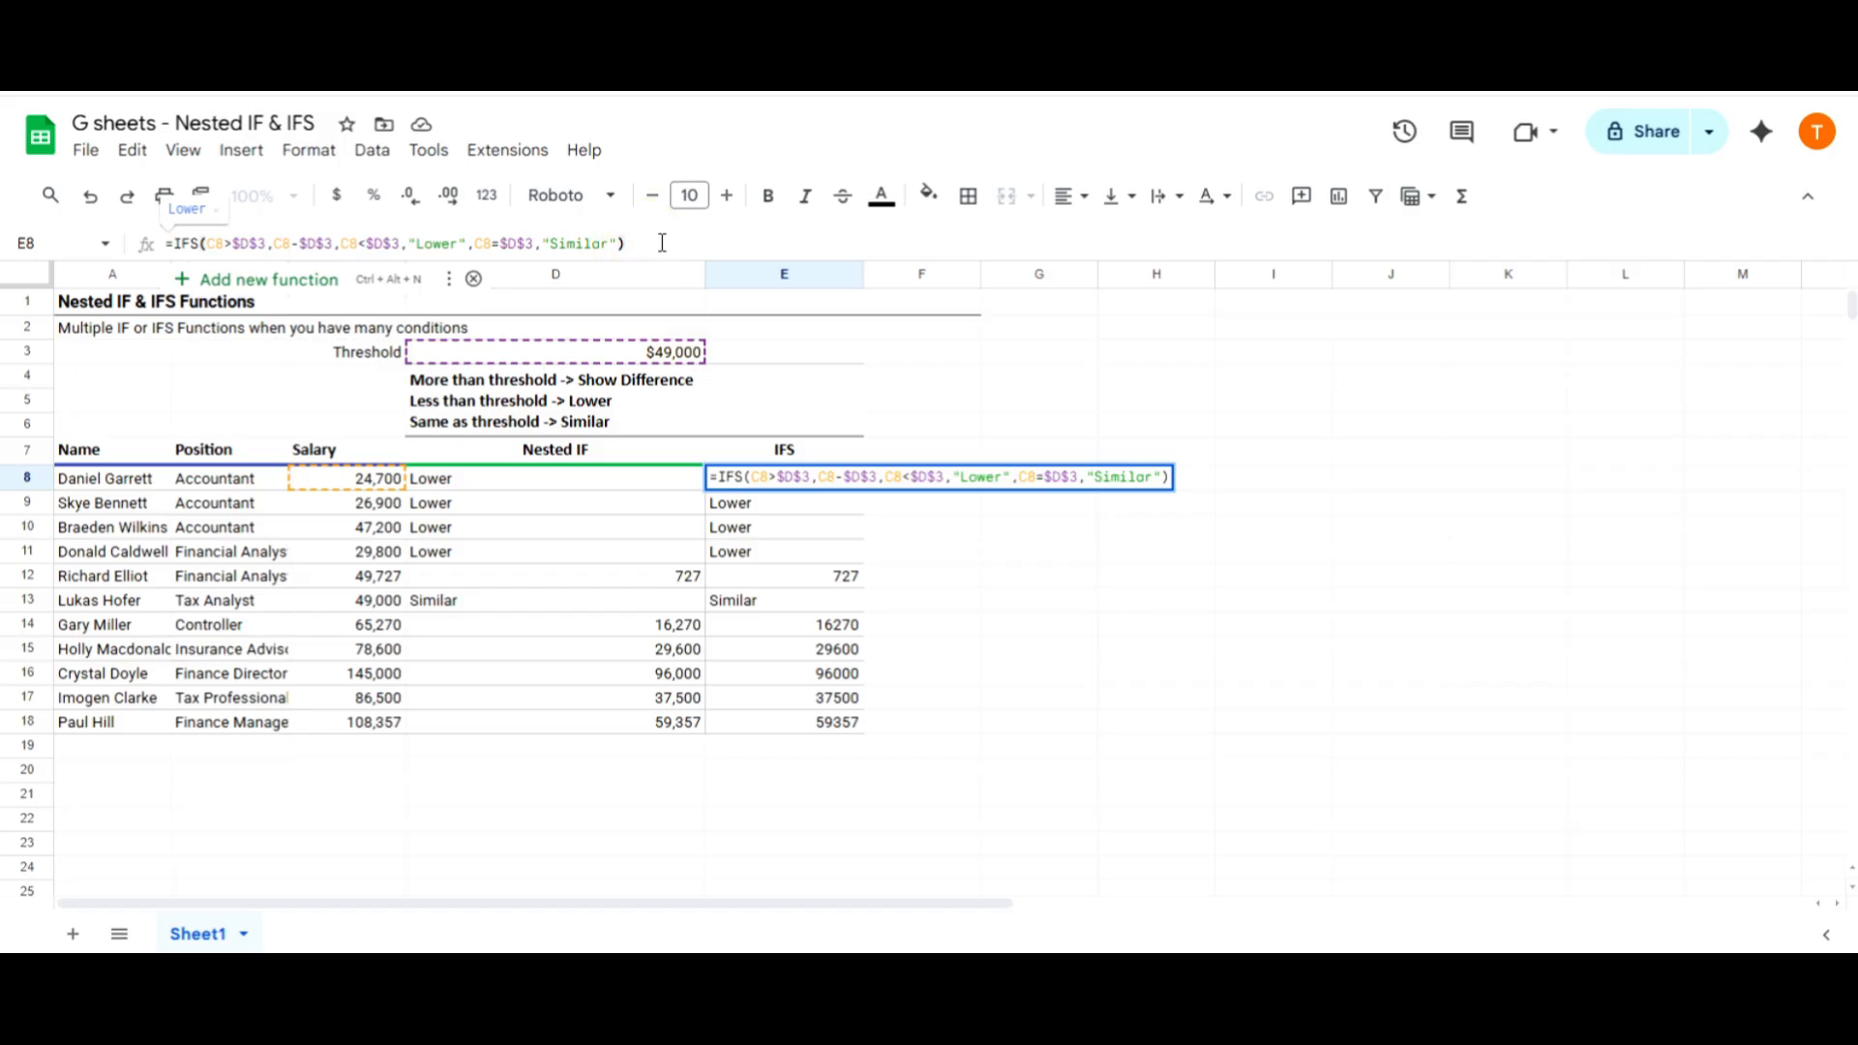
double_click(604, 479)
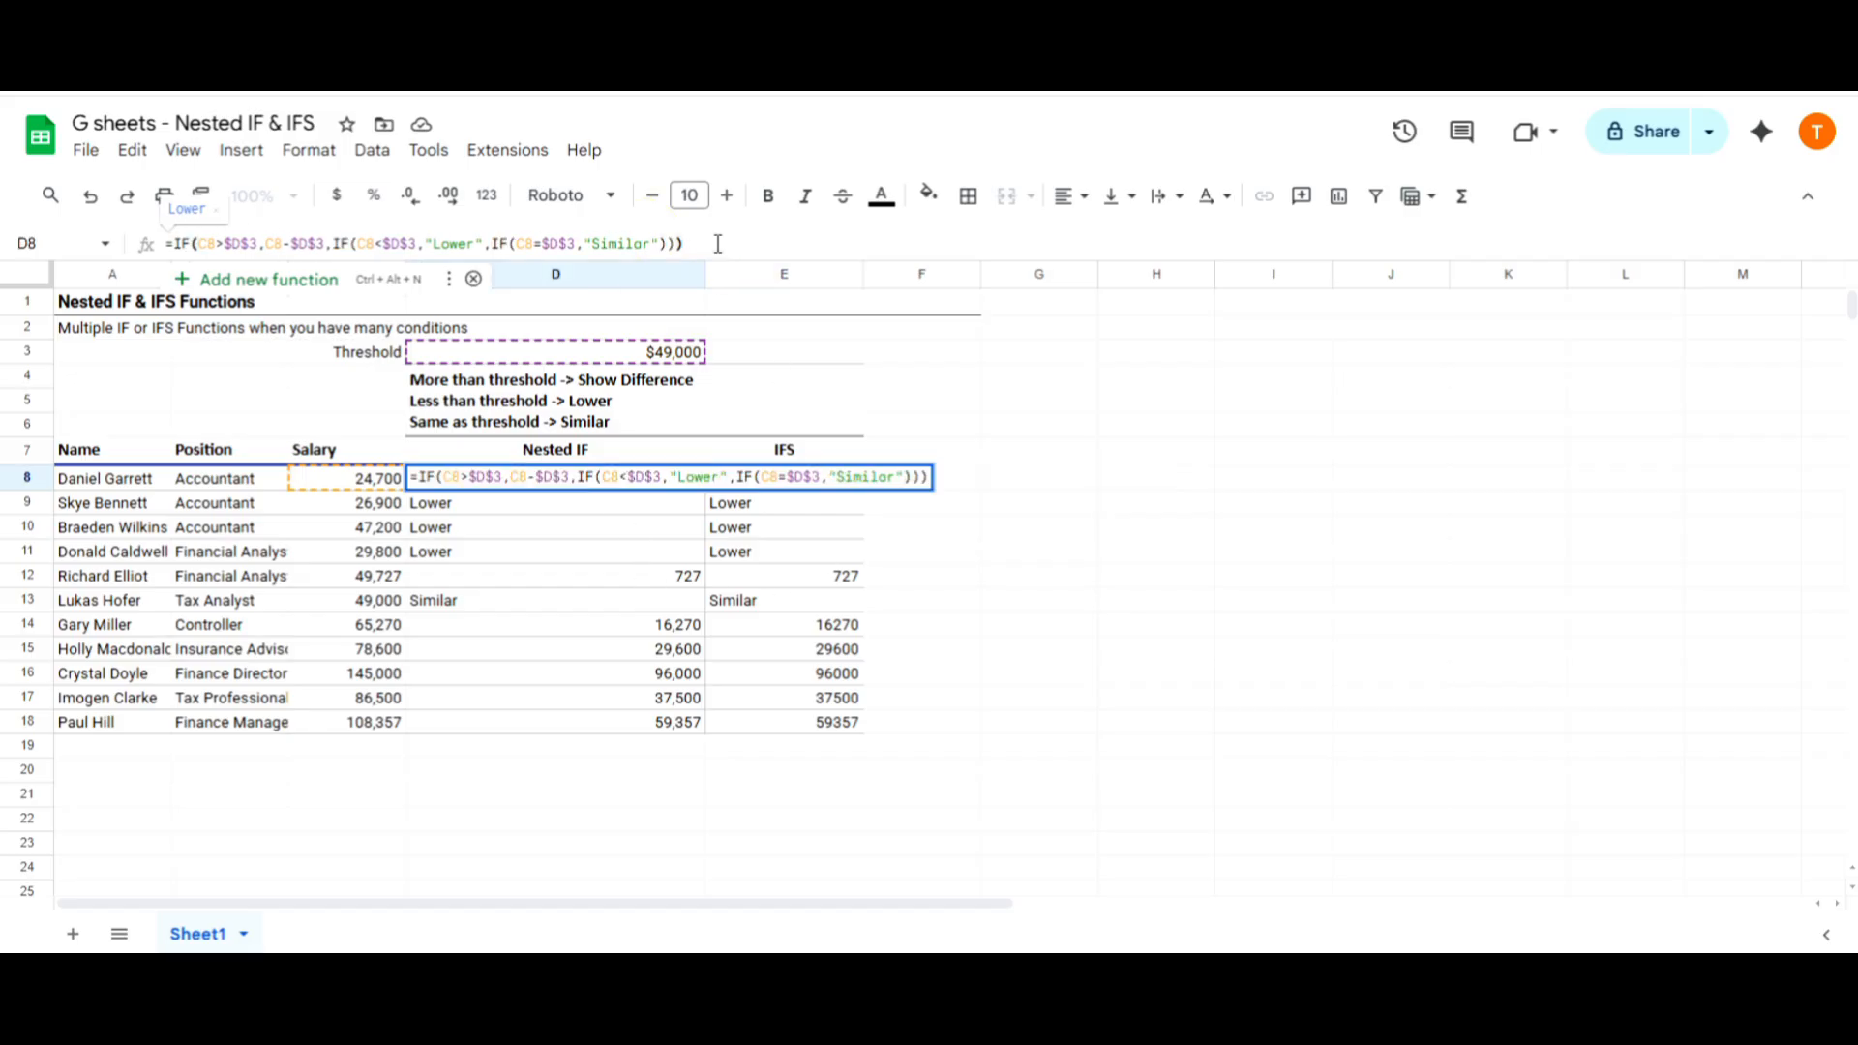
left_click(800, 477)
left_click(652, 243)
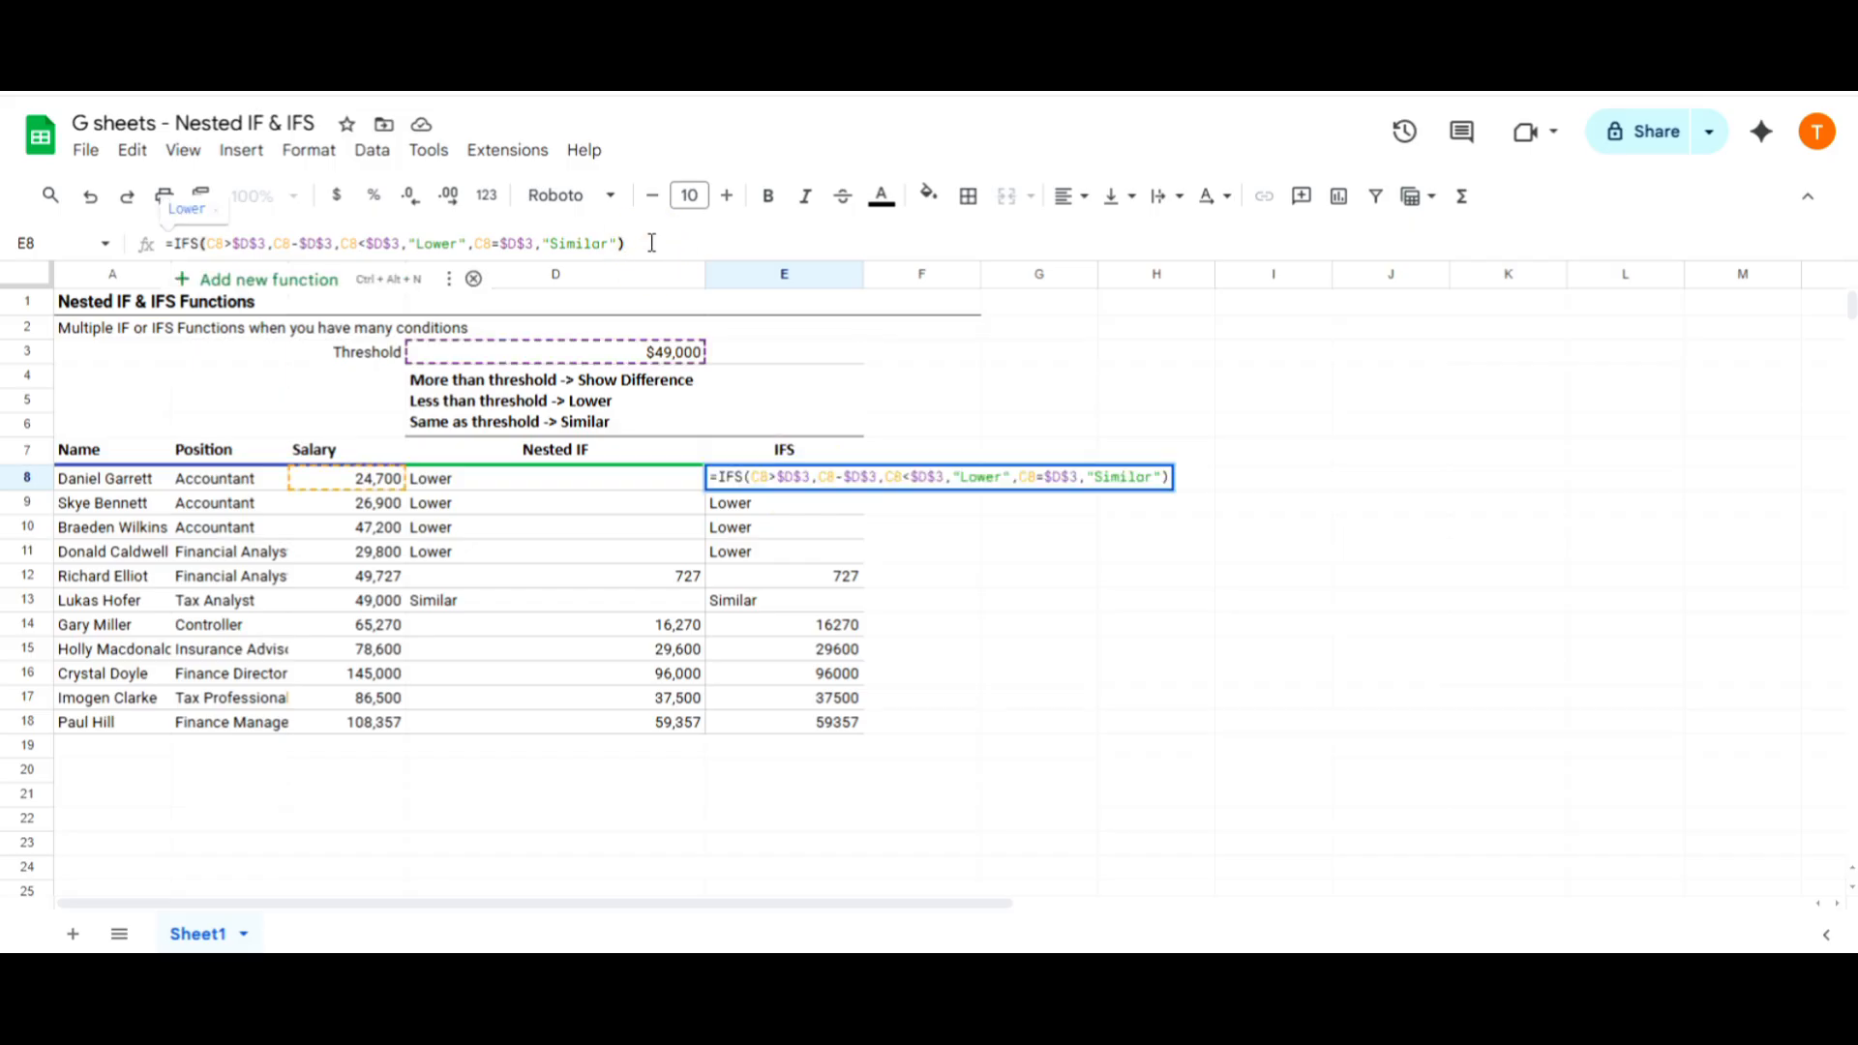
left_click(769, 503)
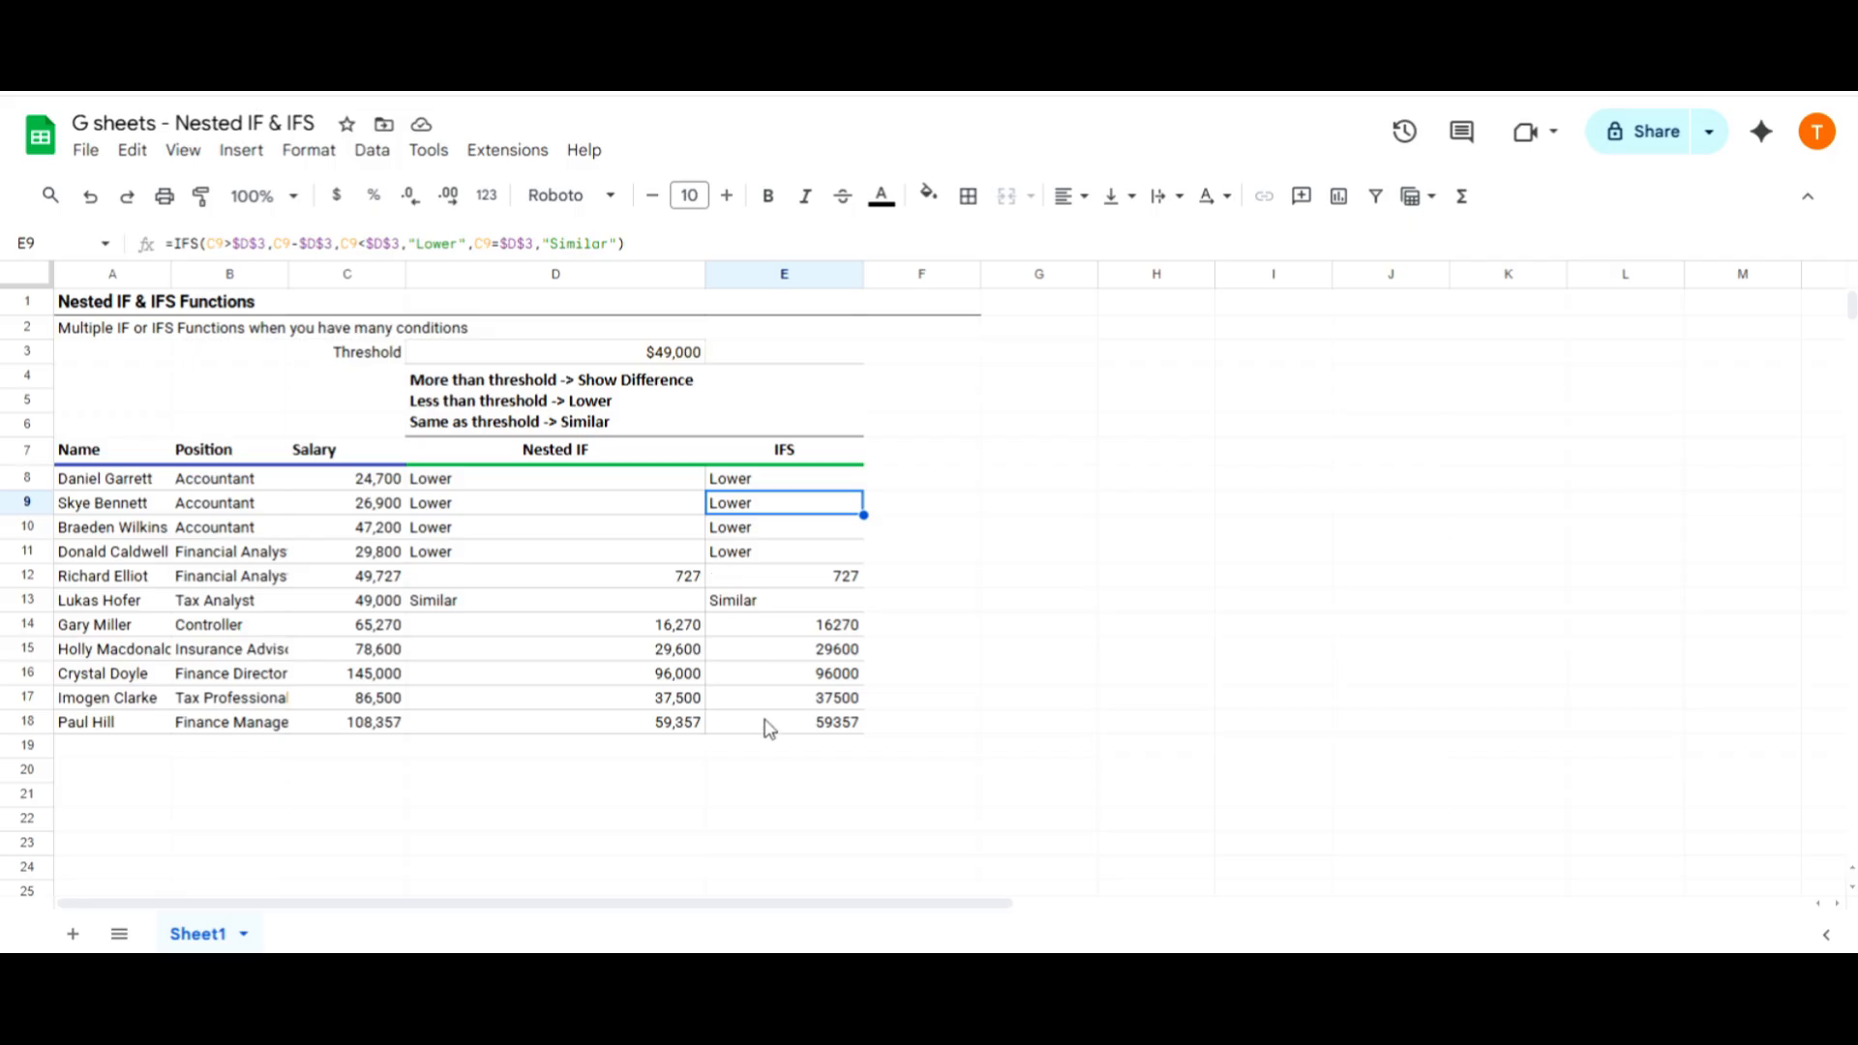